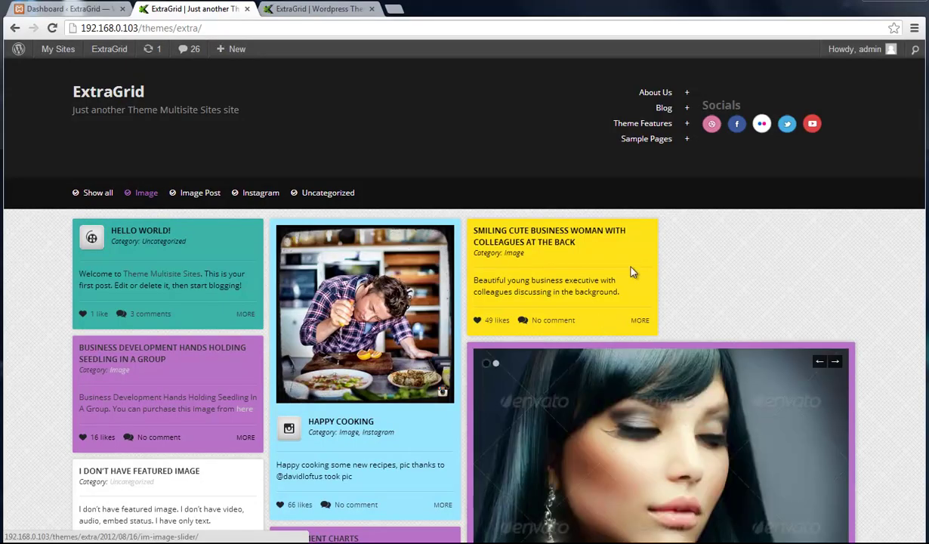
Open the Menus management page in the ExtraGrid site's WordPress dashboard.
mouse_move(636, 133)
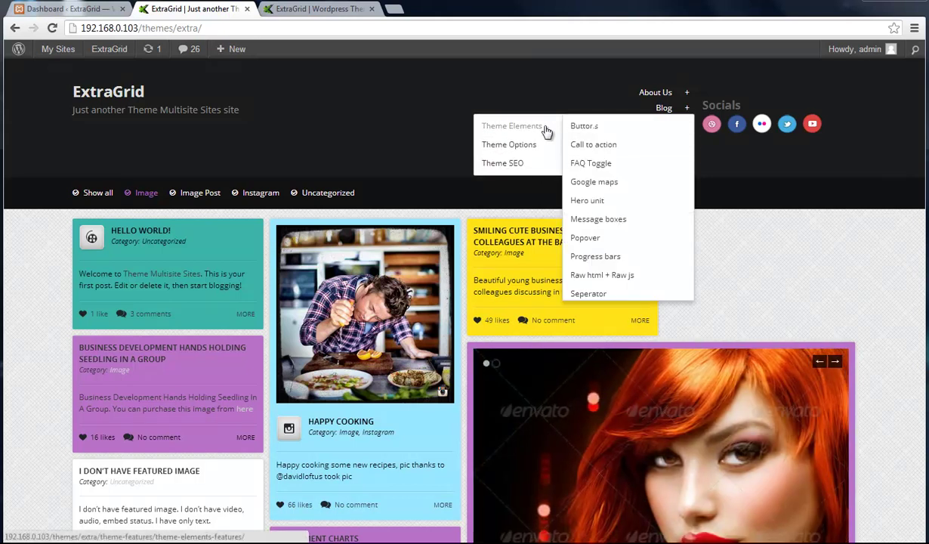
mouse_move(659, 110)
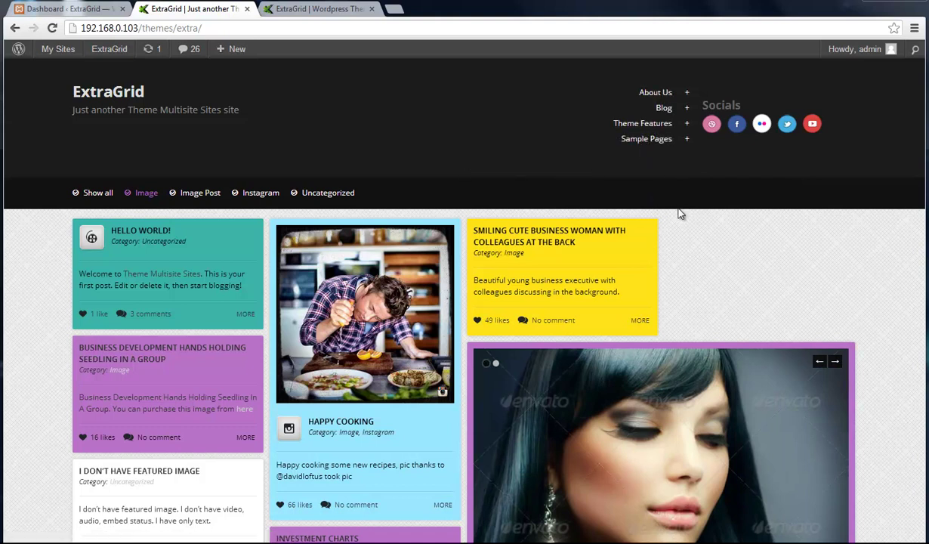
click(83, 8)
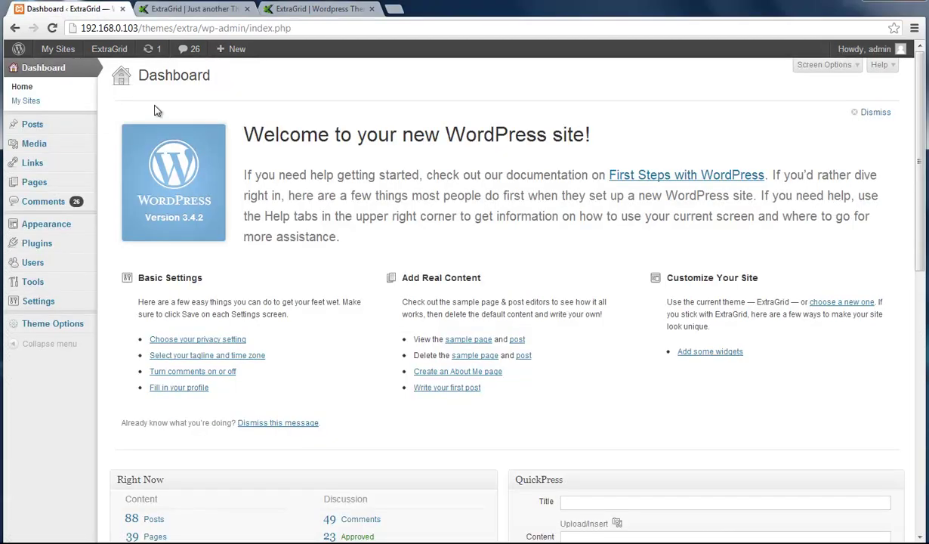
mouse_move(45, 224)
click(120, 253)
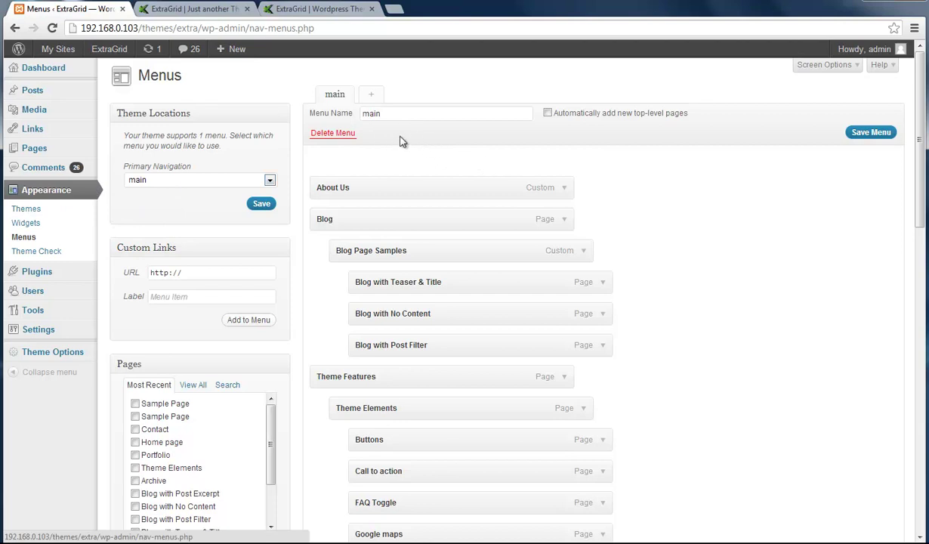
Enable the Mega Menu option with 2 columns for the top-level Theme Features item of the main menu.
scroll(428, 189, down, 10)
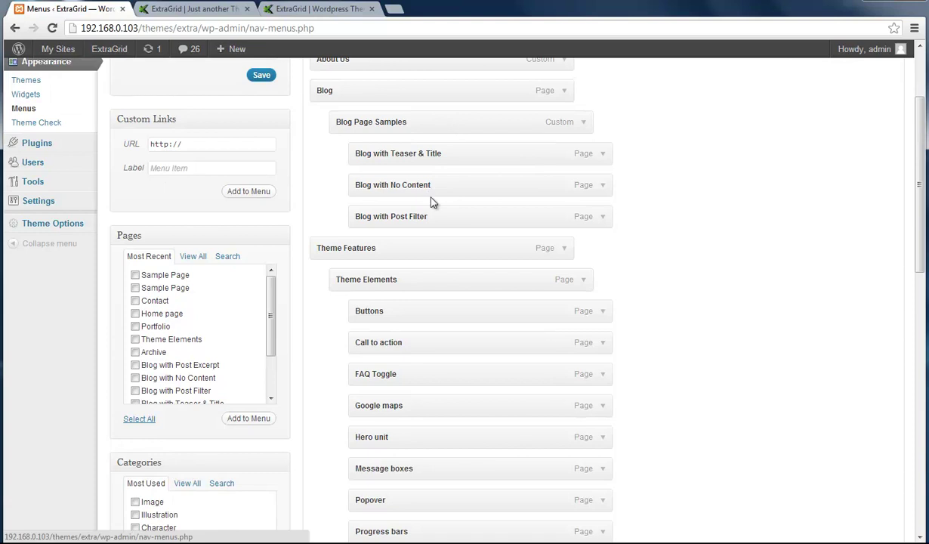
scroll(484, 336, up, 10)
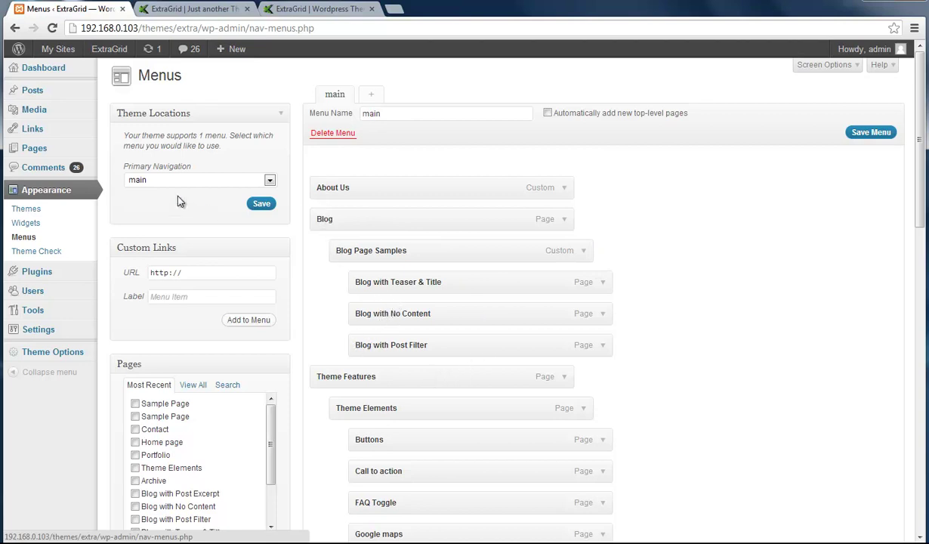
scroll(426, 332, down, 1)
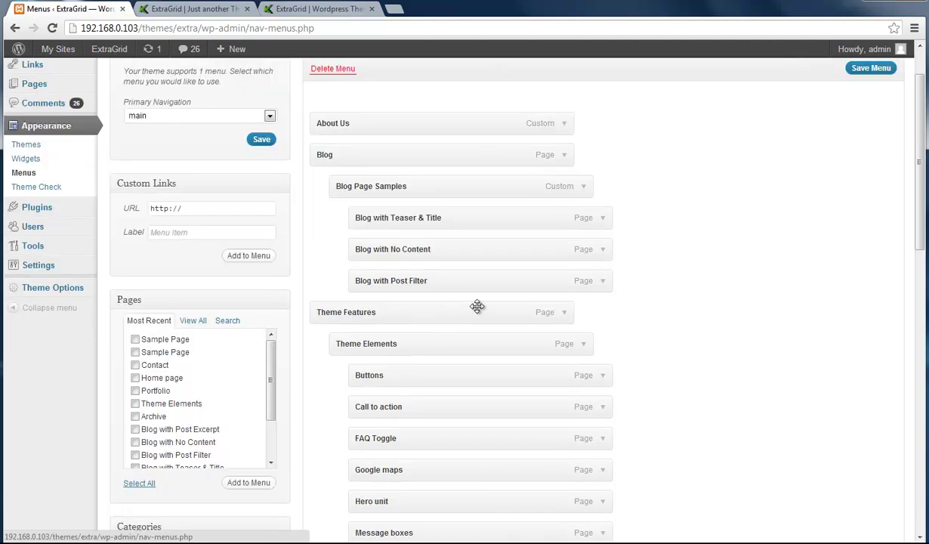
click(564, 312)
scroll(554, 344, down, 1)
scroll(554, 344, down, 1)
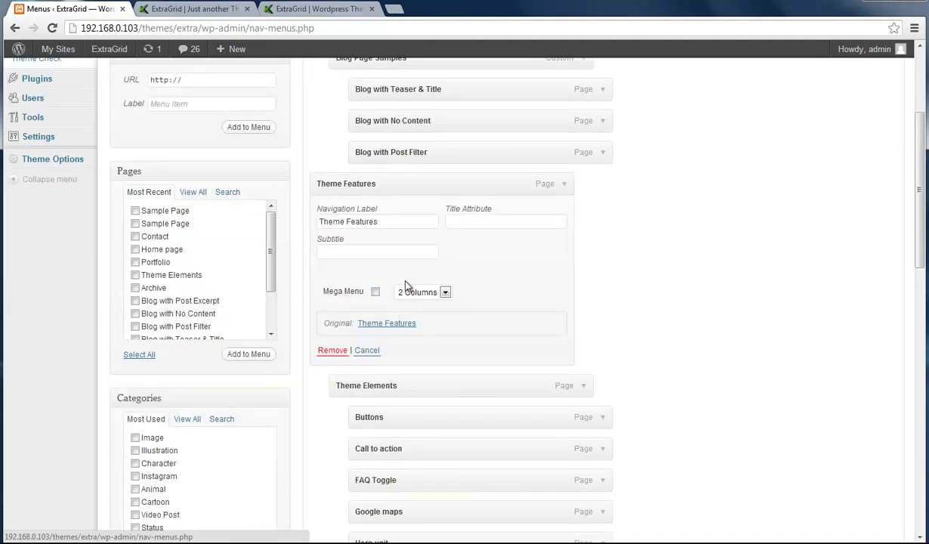
click(375, 292)
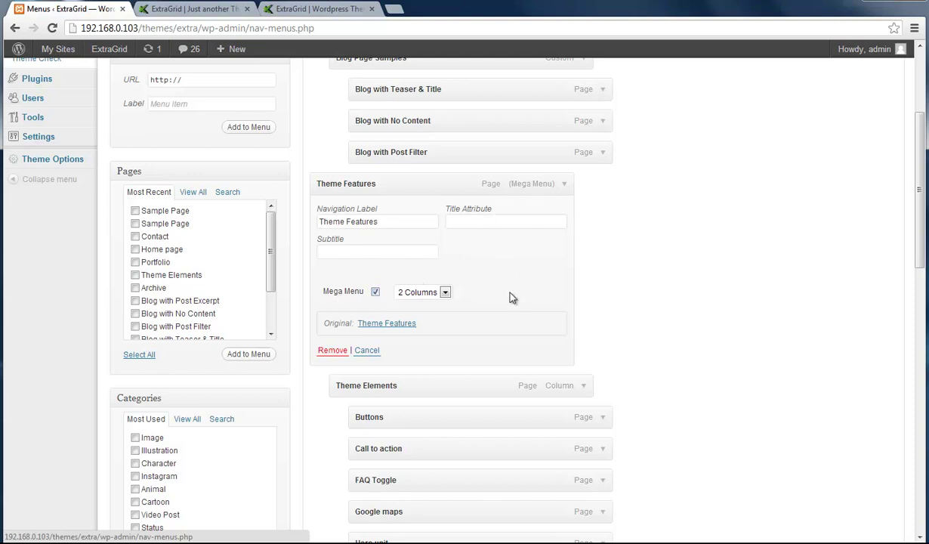
click(445, 293)
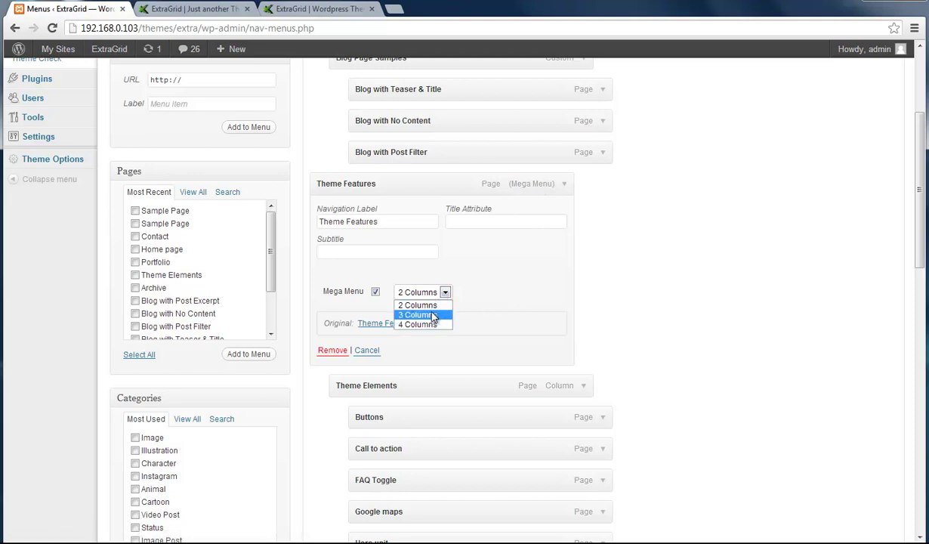
click(521, 297)
Examine how the Theme Elements, Theme Options and Theme SEO sub-items are arranged as columns under Theme Features.
scroll(574, 332, down, 1)
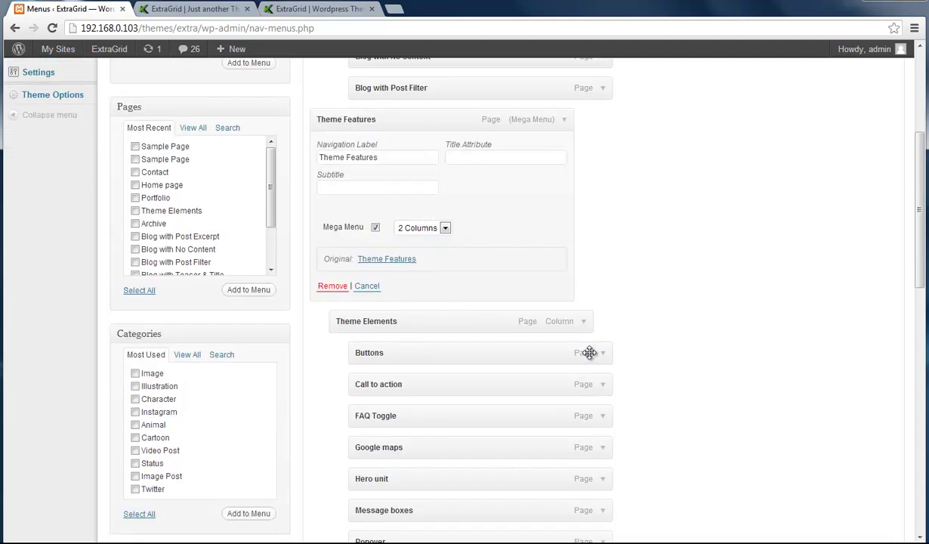
scroll(573, 339, down, 1)
scroll(433, 221, up, 2)
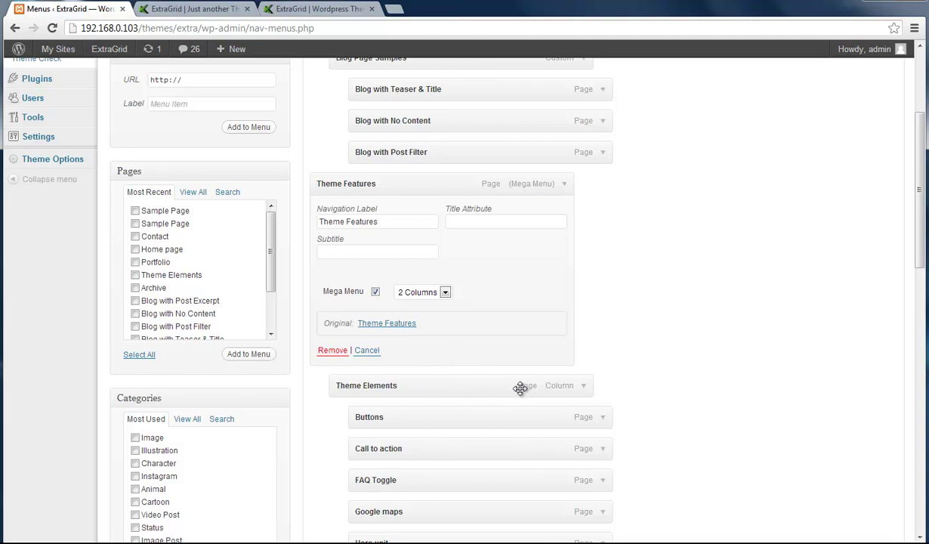
scroll(453, 382, down, 2)
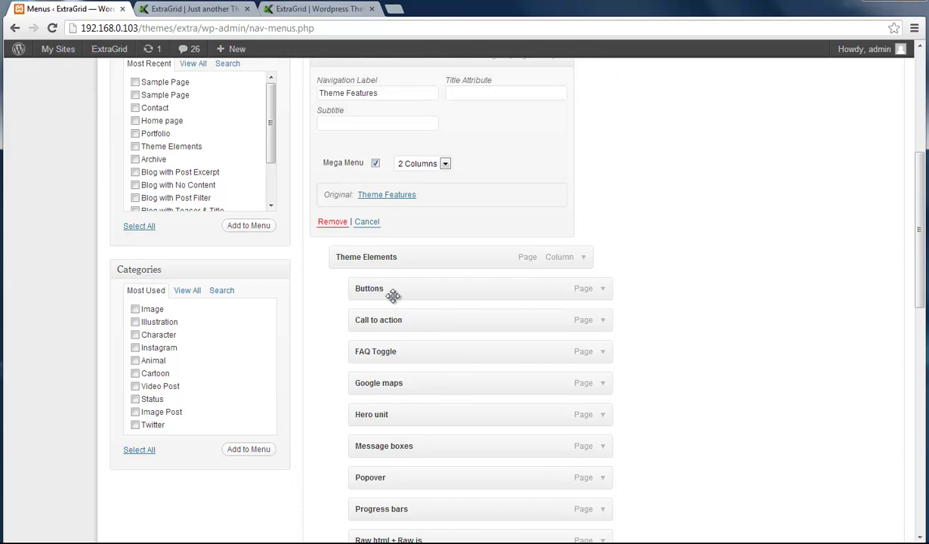
scroll(380, 314, down, 1)
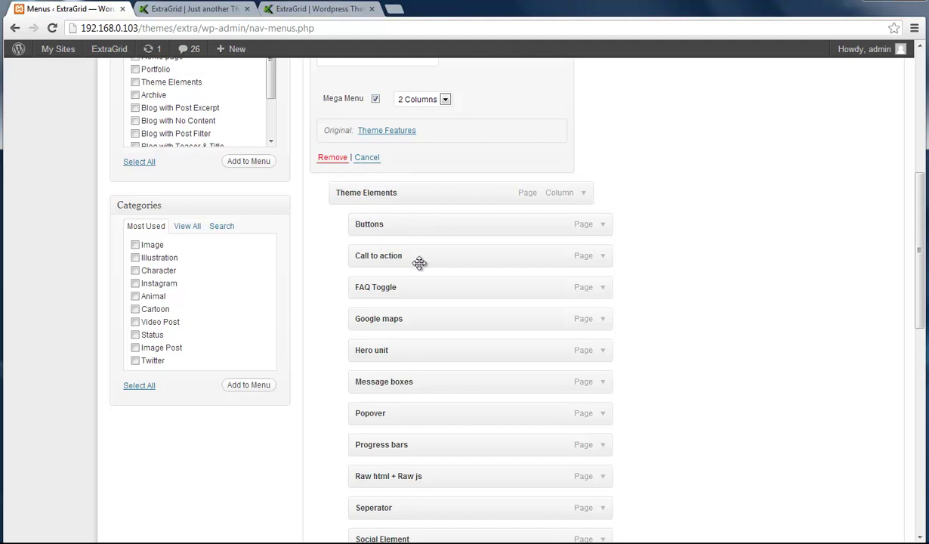
scroll(423, 302, down, 2)
scroll(442, 313, up, 1)
scroll(442, 314, down, 2)
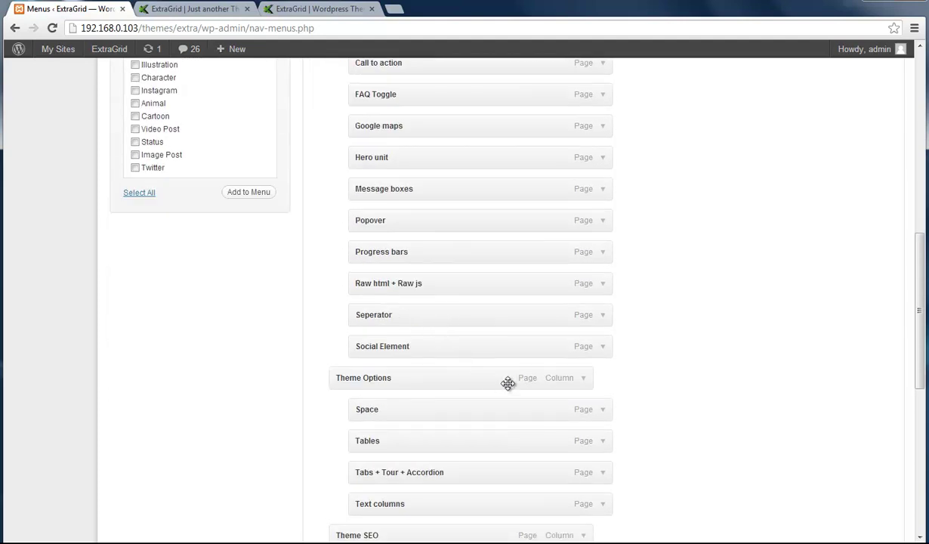
scroll(411, 378, down, 1)
Save the main menu and inspect the Theme Features mega menu on the reloaded ExtraGrid site.
scroll(390, 469, up, 10)
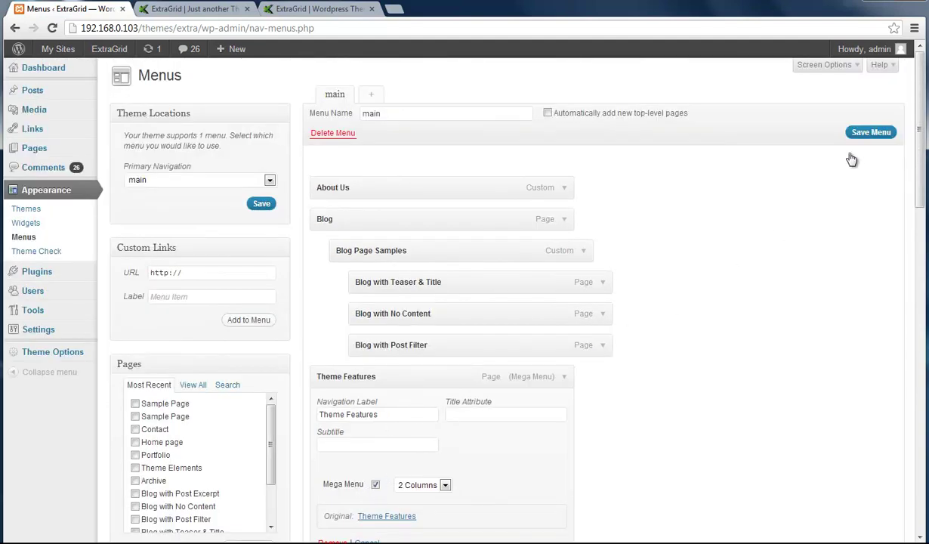
click(208, 9)
click(61, 9)
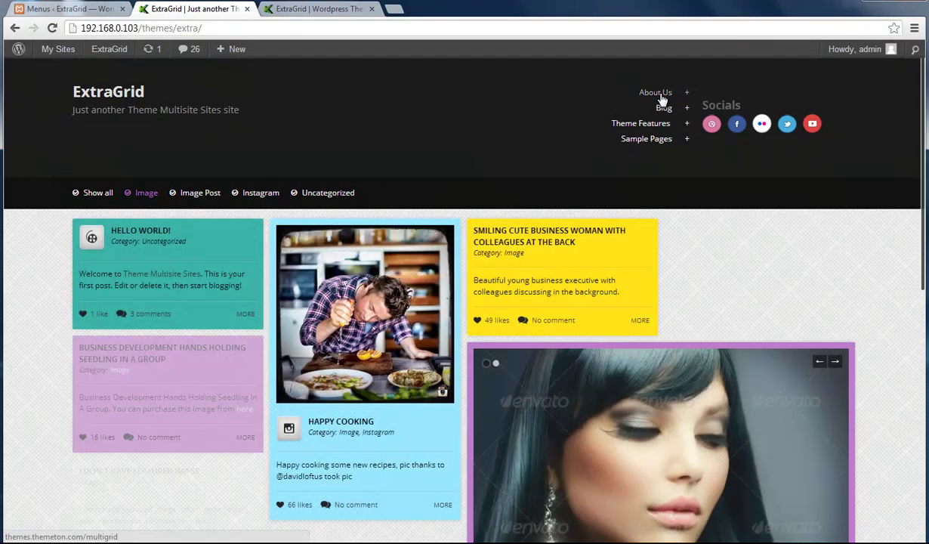
mouse_move(654, 125)
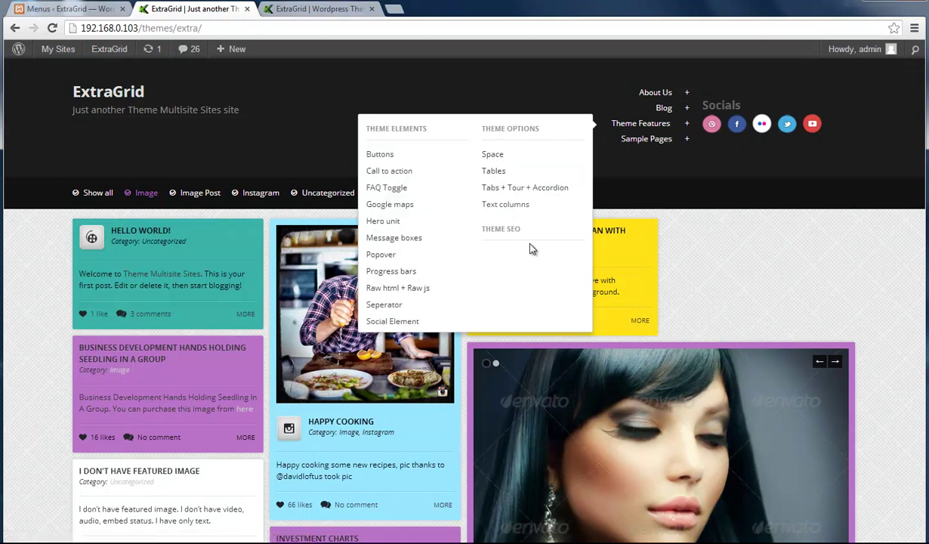
click(83, 10)
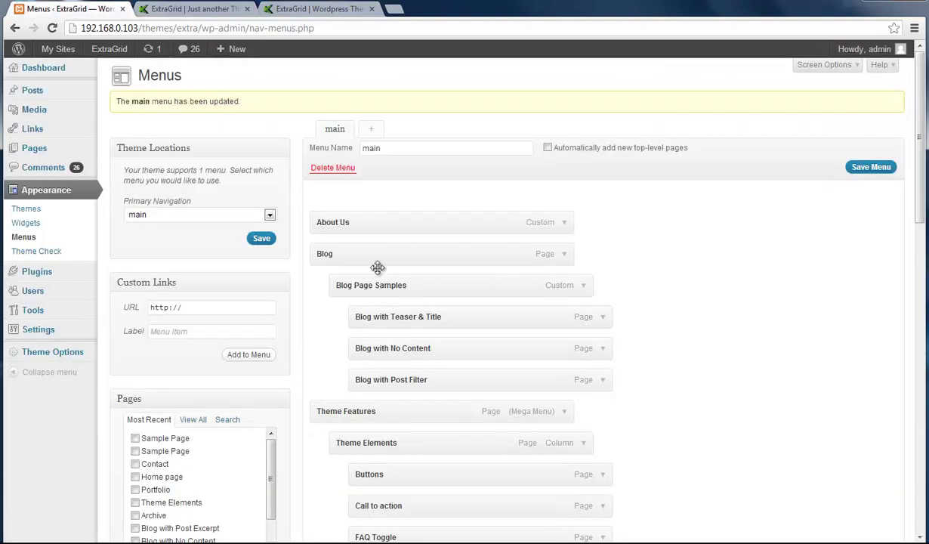
click(198, 9)
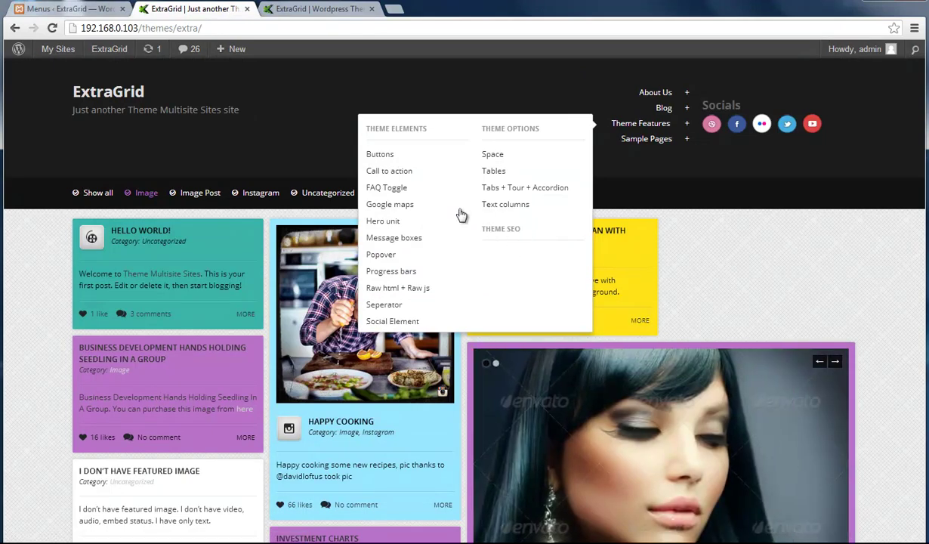
Expand the Theme SEO item in the menu editor, enable its text box and enlarge the box vertically.
click(80, 9)
scroll(413, 262, down, 5)
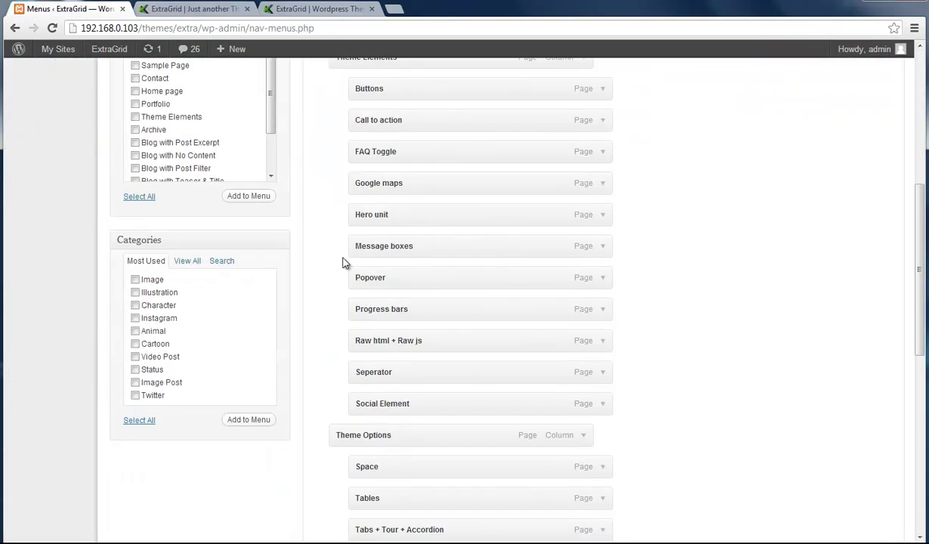
scroll(374, 240, down, 3)
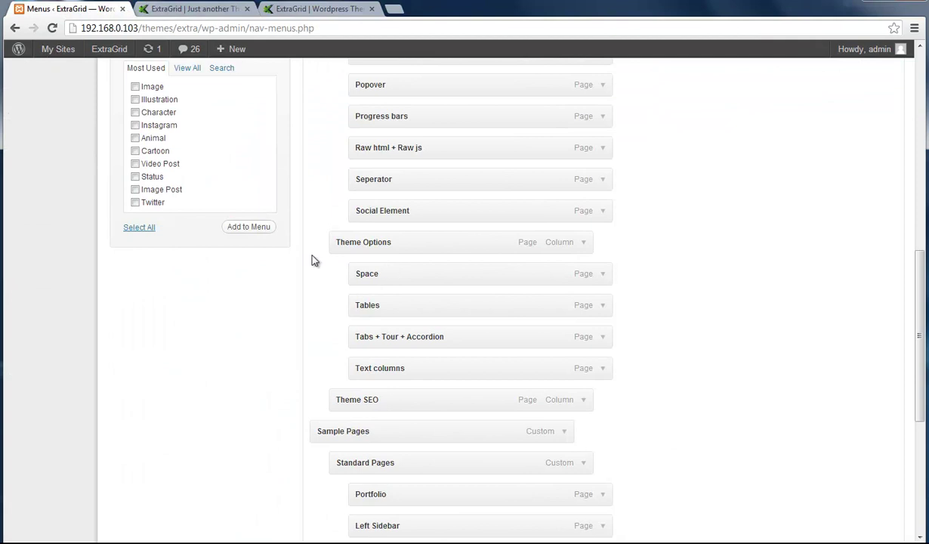
click(584, 402)
scroll(340, 332, down, 2)
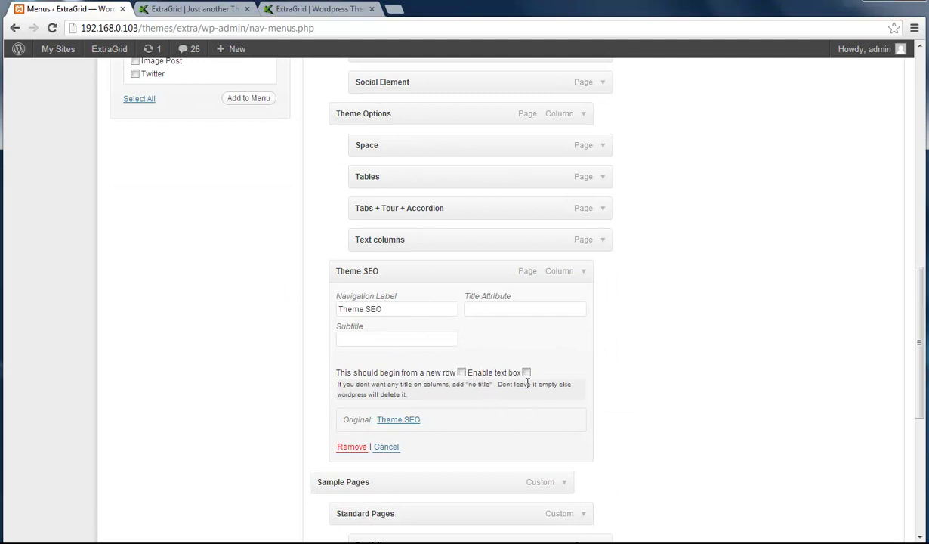
scroll(255, 339, down, 1)
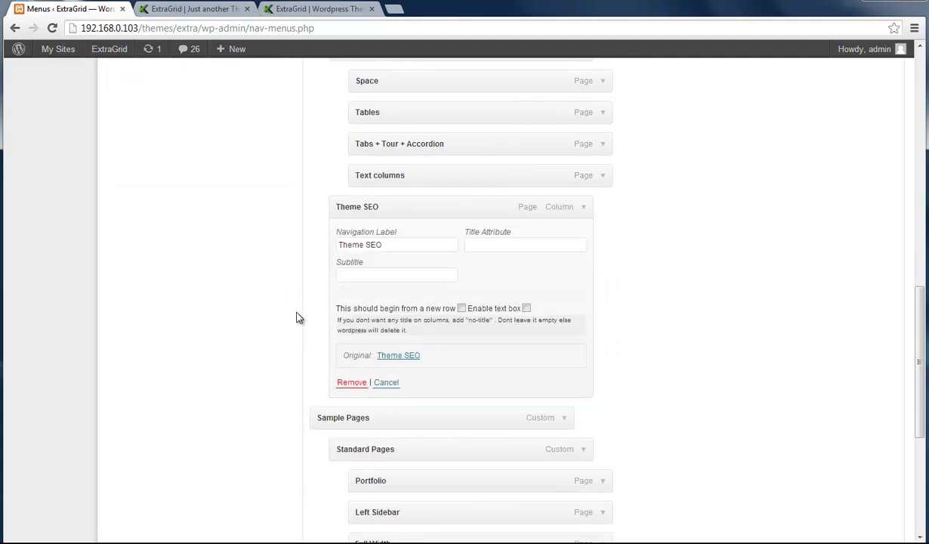
click(372, 275)
click(526, 309)
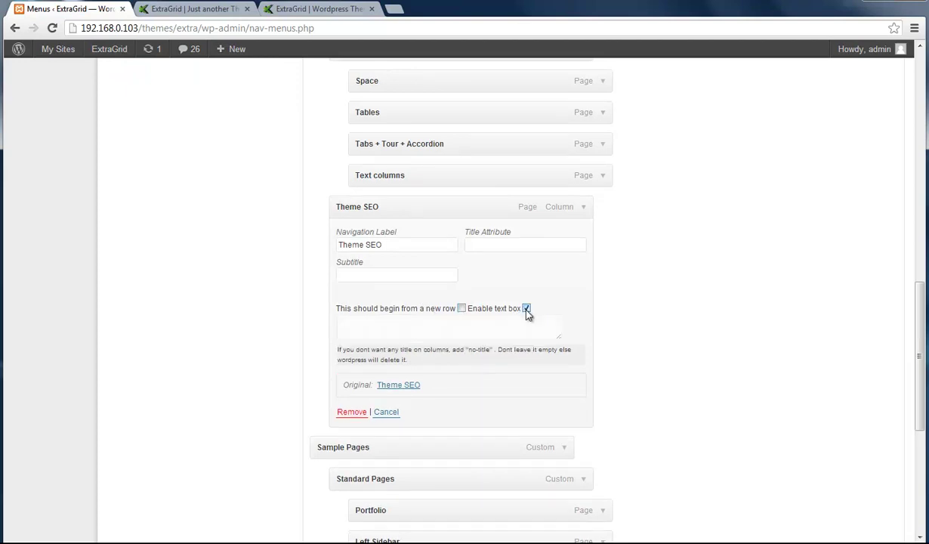
drag(560, 343, 563, 408)
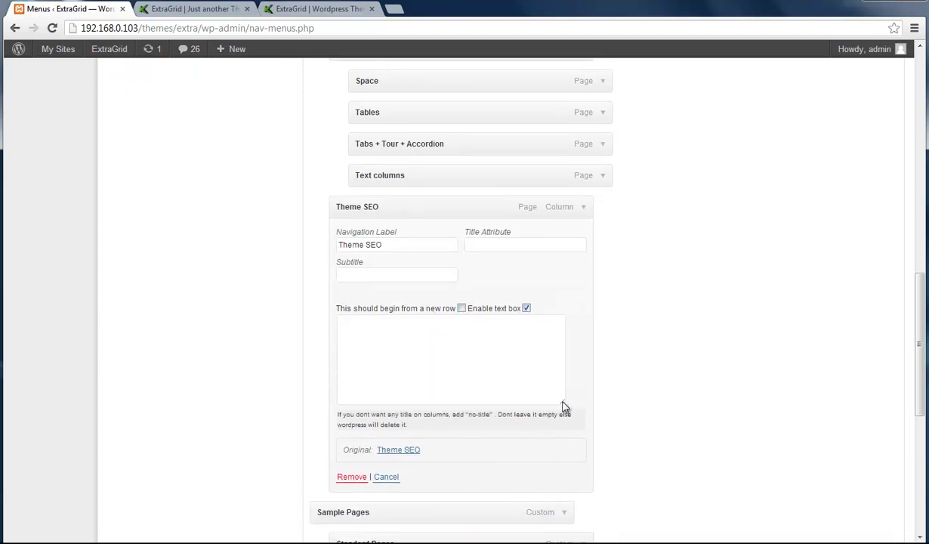
Copy the "no-title" hint shown in the Theme SEO item's settings and paste it into its text box.
drag(405, 425, 338, 415)
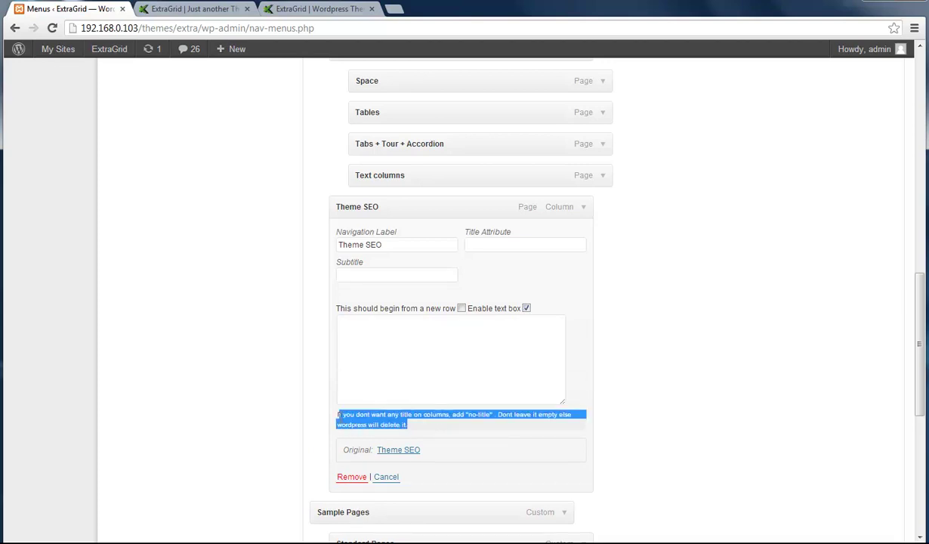
right_click(350, 412)
click(378, 418)
right_click(389, 379)
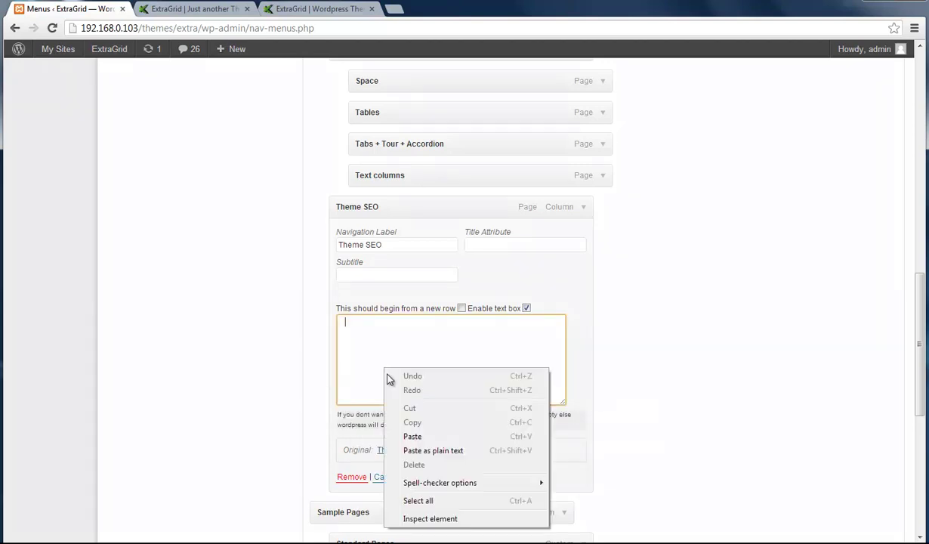
click(412, 435)
Save the main menu with the new Theme SEO text and reload the ExtraGrid site.
scroll(425, 369, up, 10)
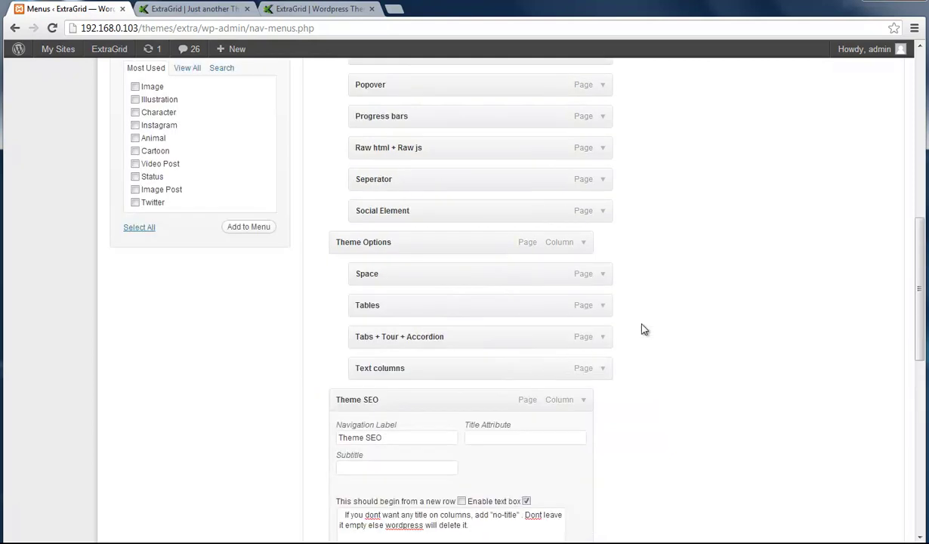
click(854, 103)
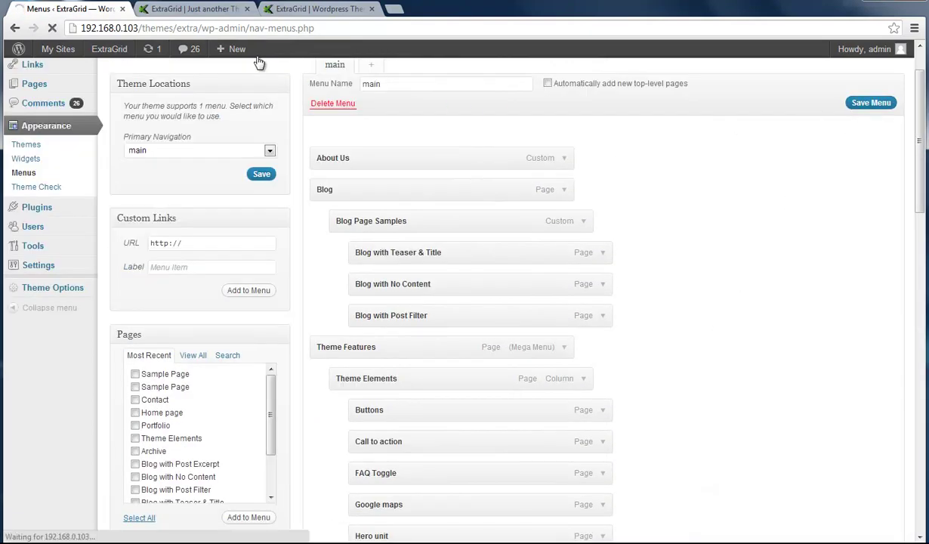
click(198, 9)
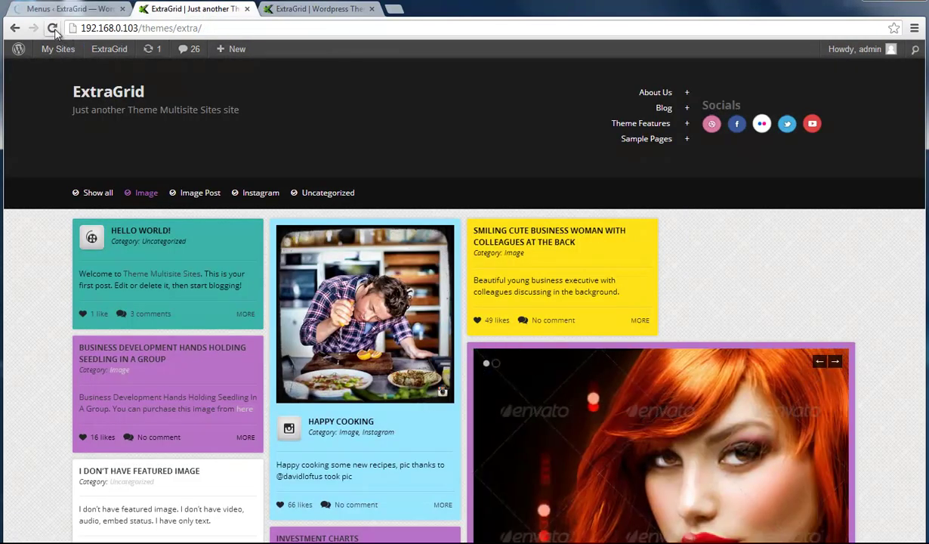
key(ctrl+shift+Tab)
key(ctrl+Tab)
click(53, 31)
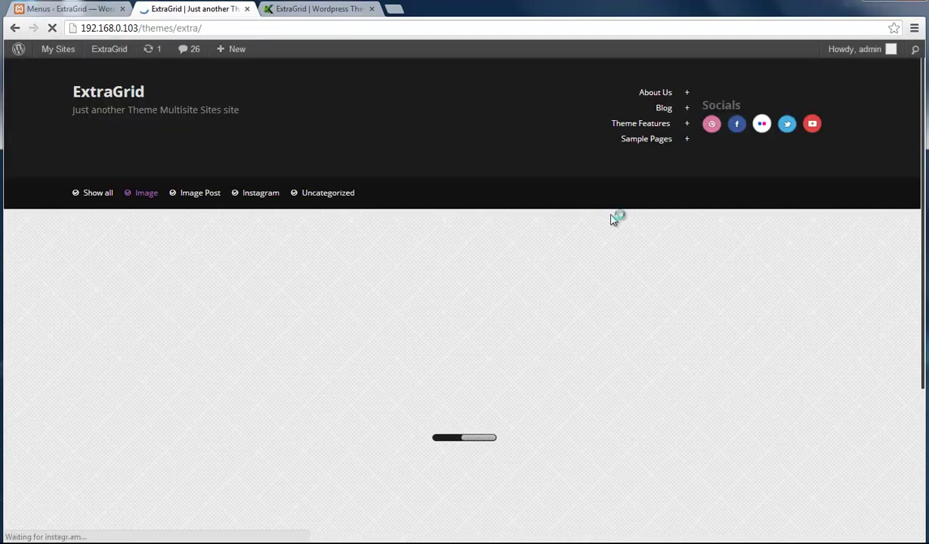
Check the text under Theme SEO in the site's Theme Features mega menu, and return to the menu editor.
mouse_move(657, 132)
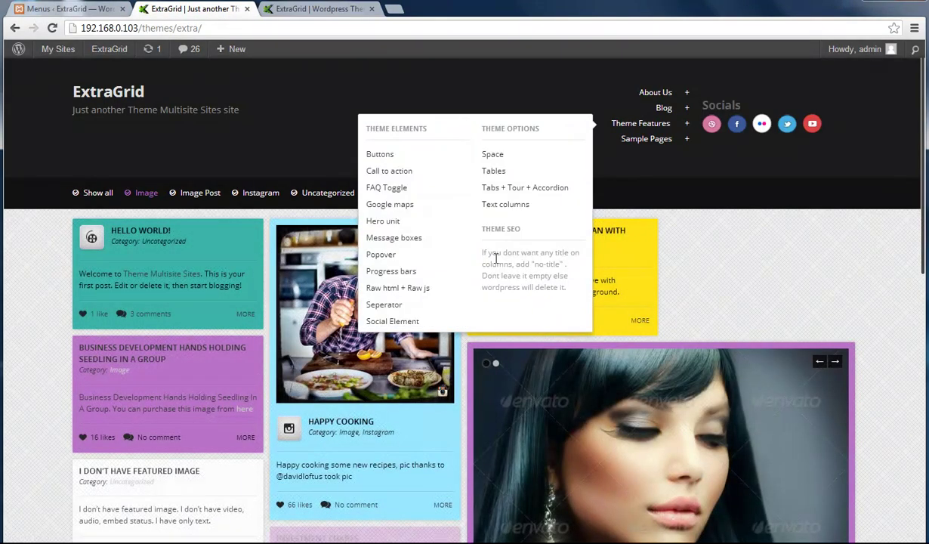
drag(484, 252, 545, 286)
click(535, 279)
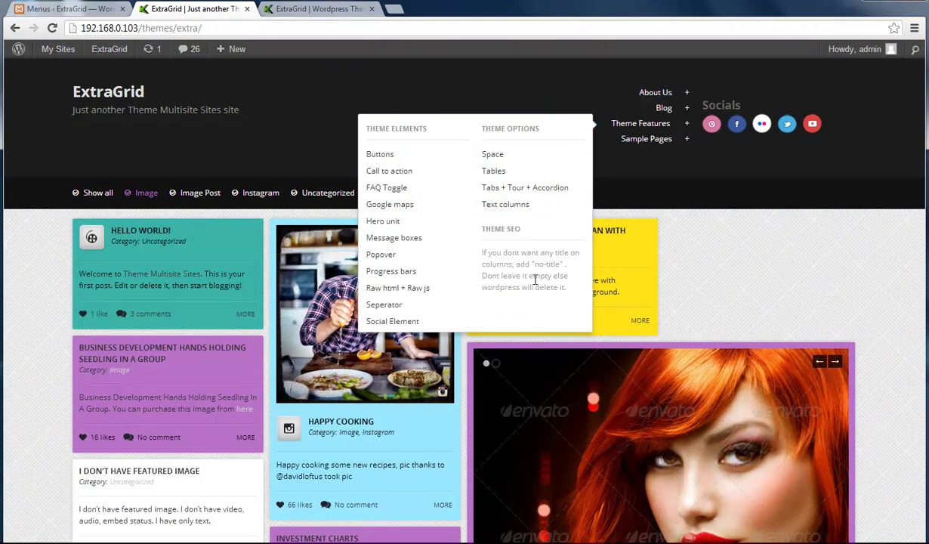
click(68, 8)
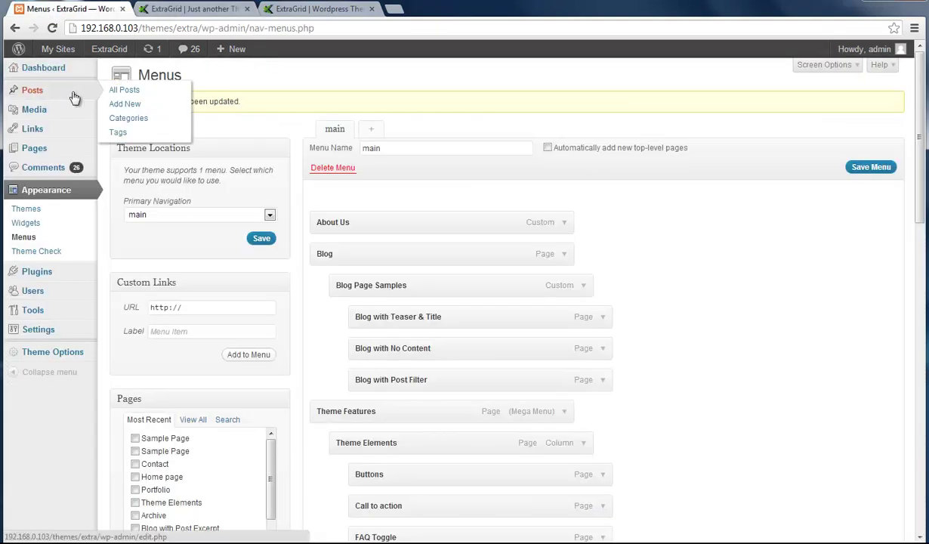
Open a new post in a separate browser tab and add a Pinterest button as a theme content element.
middle_click(71, 94)
click(157, 11)
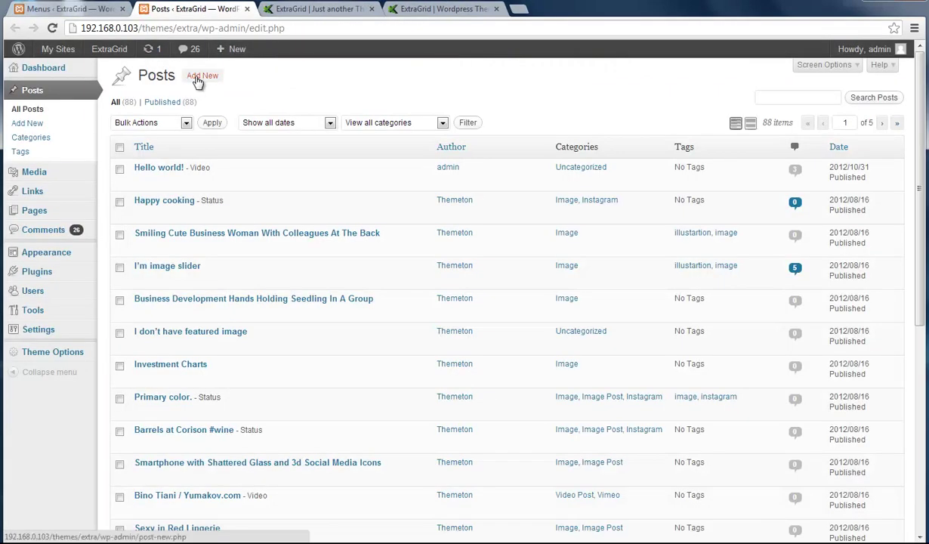
click(198, 76)
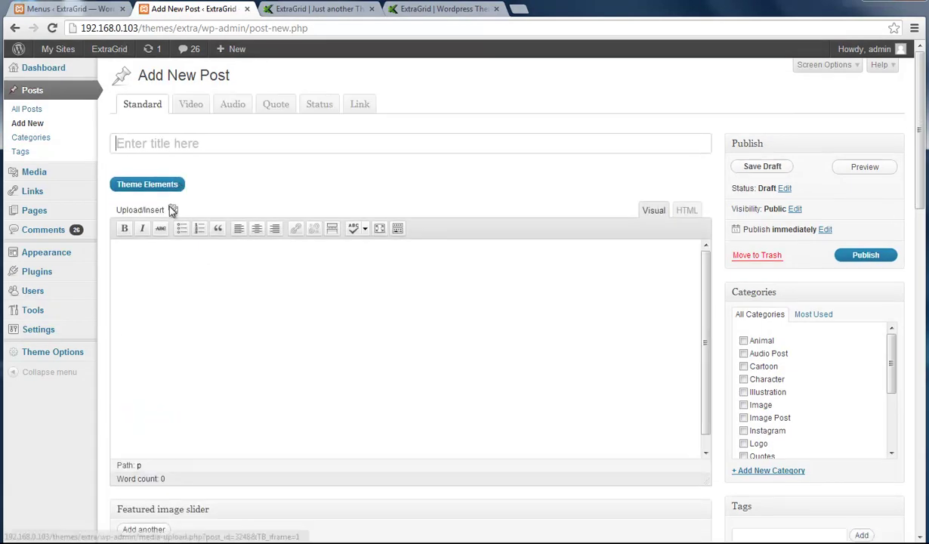
click(150, 186)
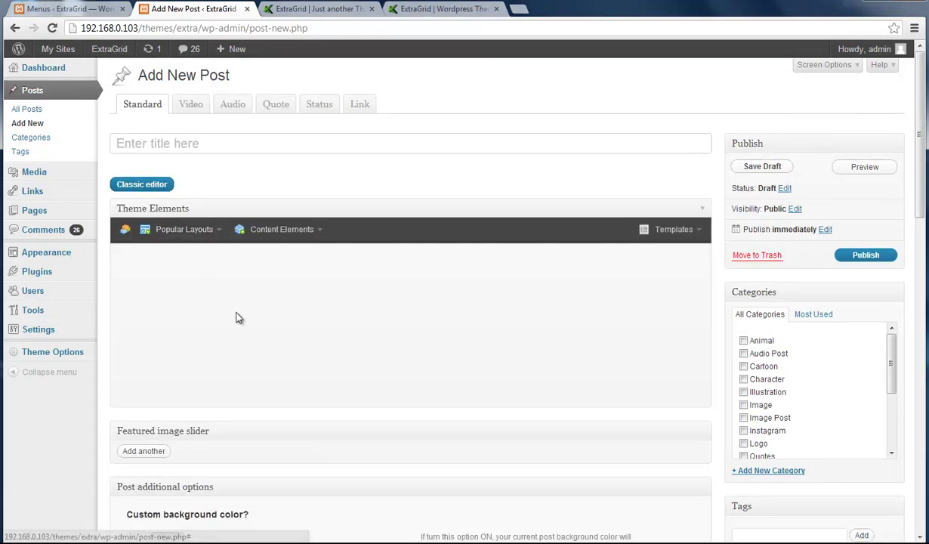
click(280, 229)
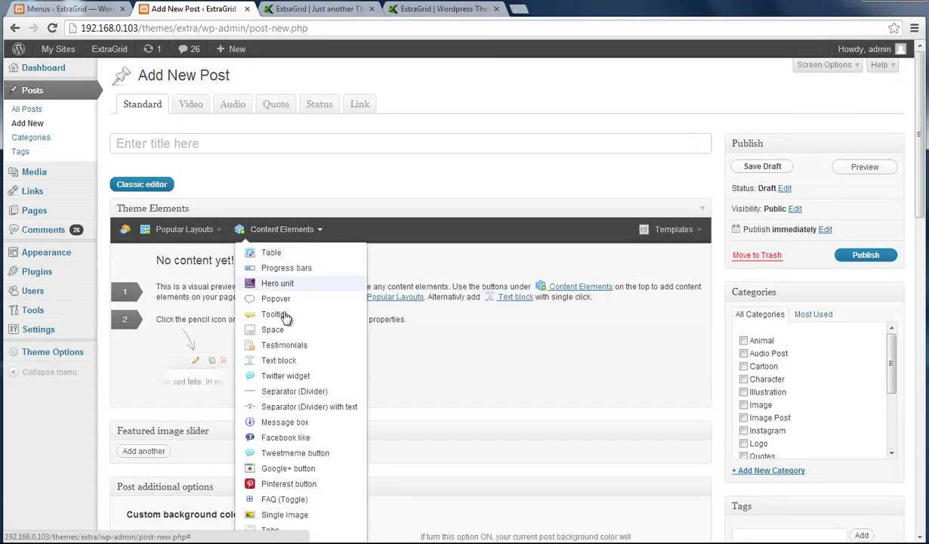
click(278, 484)
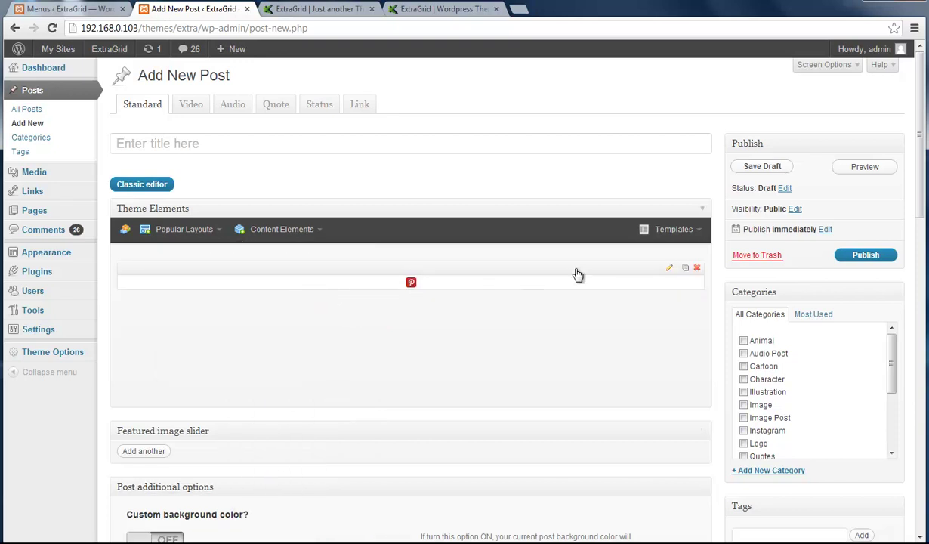
Switch the post to the classic editor and copy the shortcode [vc_pinterest width="1/1" el_position="first last"].
click(144, 186)
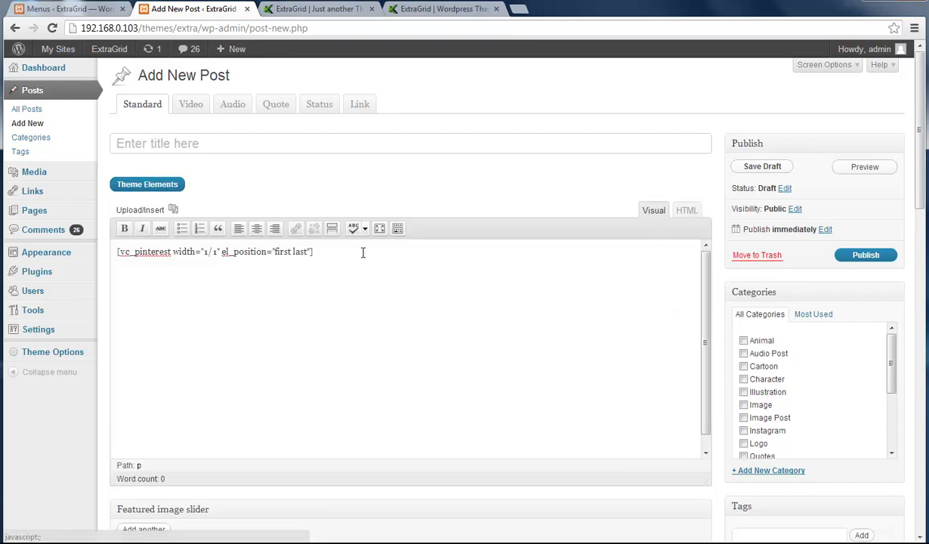
drag(363, 253, 134, 250)
right_click(171, 256)
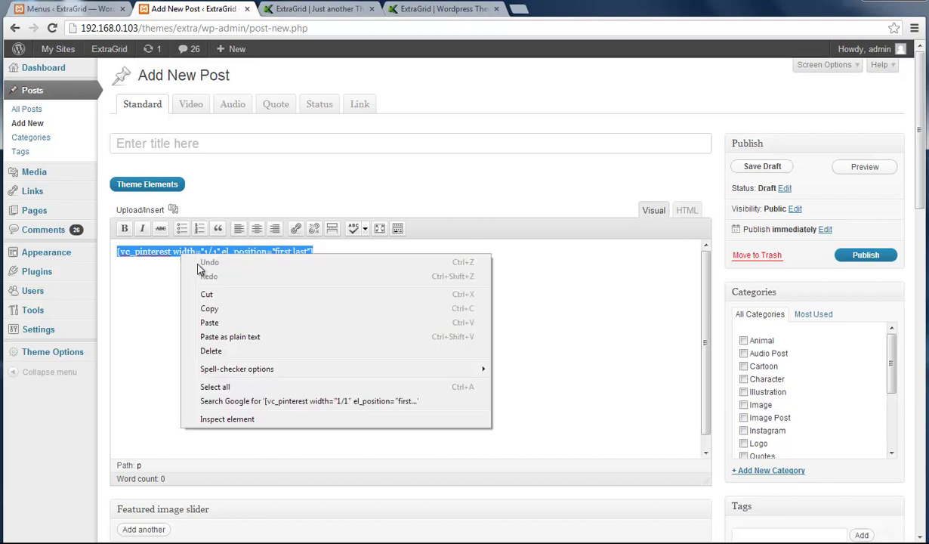
click(208, 305)
In the menu editor, expand Theme SEO, enlarge its text box and paste the Pinterest shortcode after the existing text.
click(87, 10)
scroll(519, 358, down, 12)
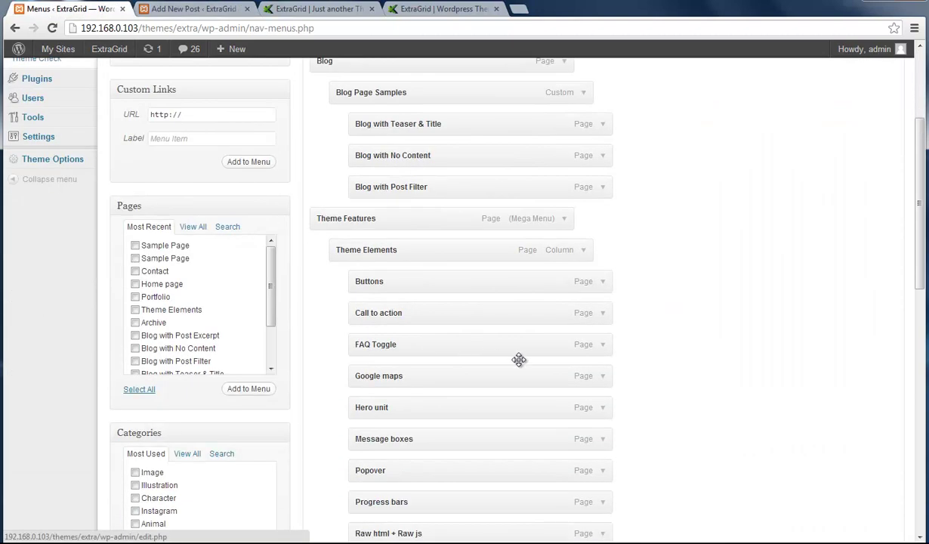
scroll(395, 317, up, 5)
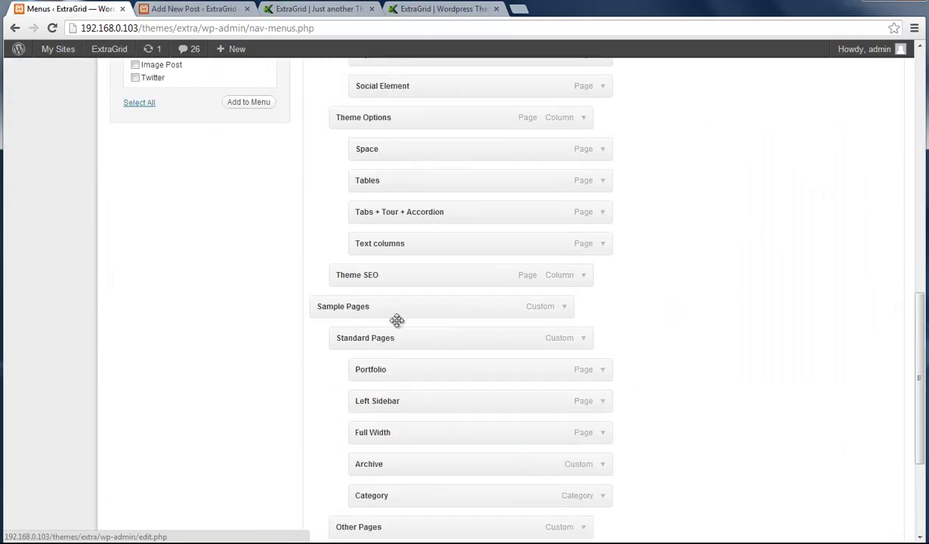
click(583, 405)
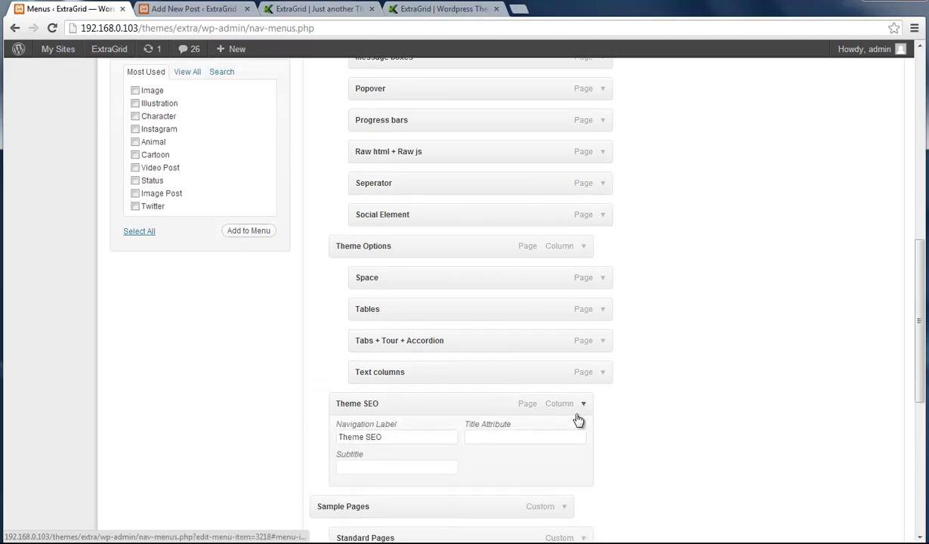
scroll(546, 401, down, 3)
drag(560, 349, 561, 447)
click(519, 344)
right_click(519, 344)
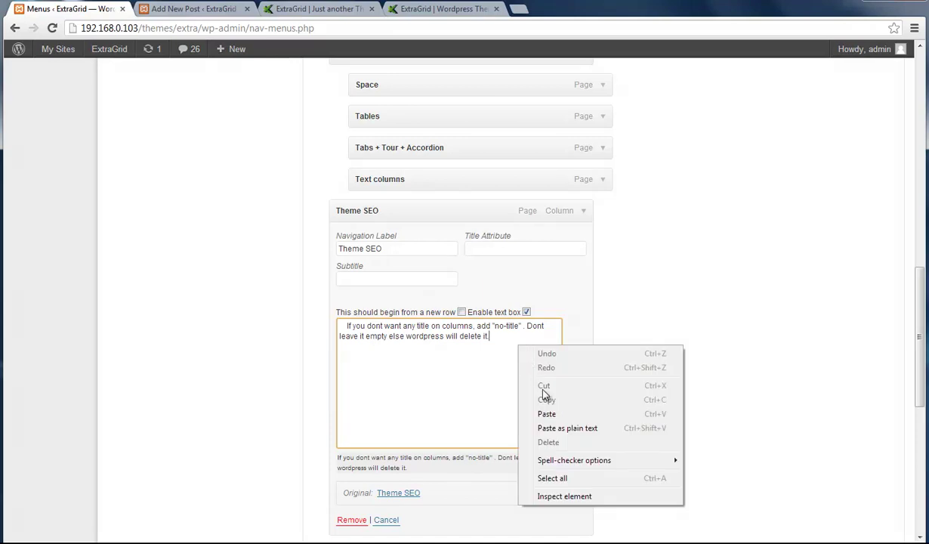
click(543, 414)
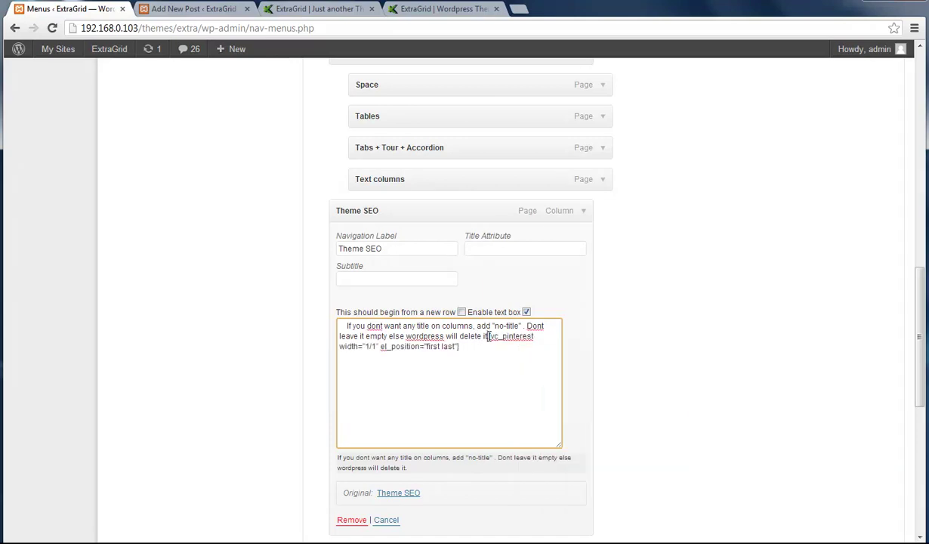
Save the main menu with the Pinterest shortcode and reload the ExtraGrid site.
scroll(638, 369, up, 15)
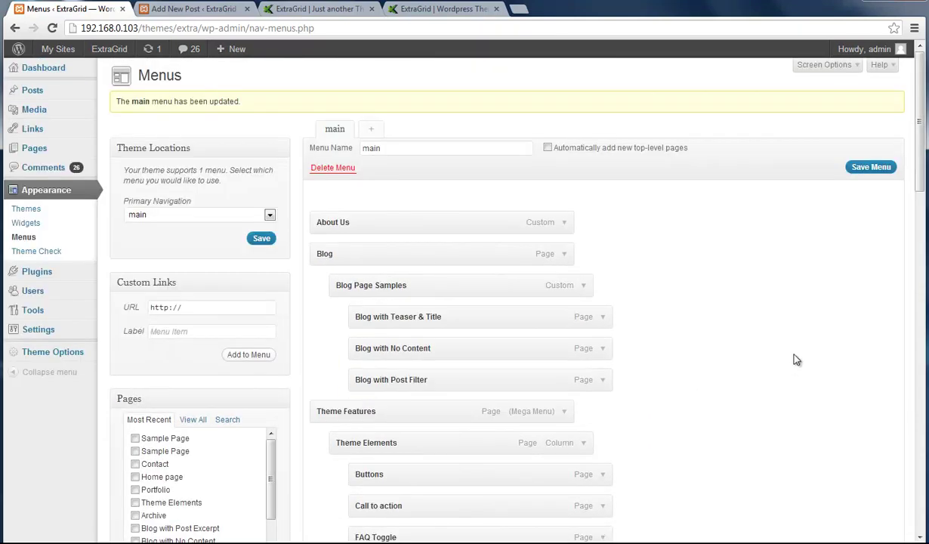
click(871, 167)
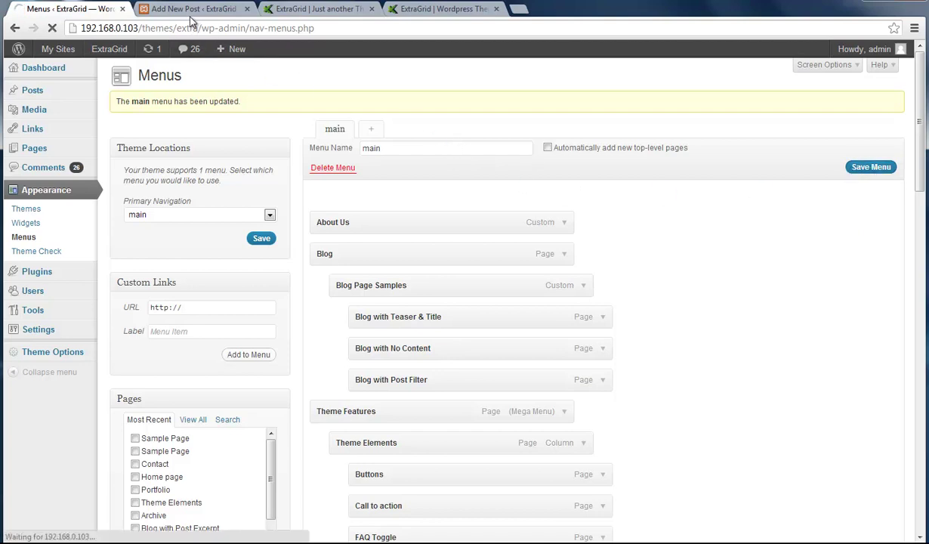
click(194, 10)
click(282, 11)
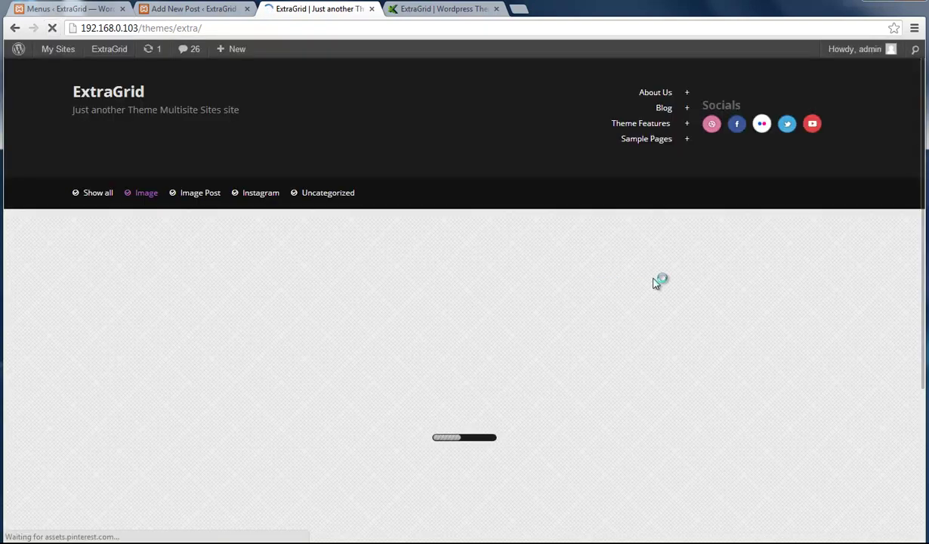
Check the text and Pinterest button under Theme SEO in the site's Theme Features mega menu.
mouse_move(647, 139)
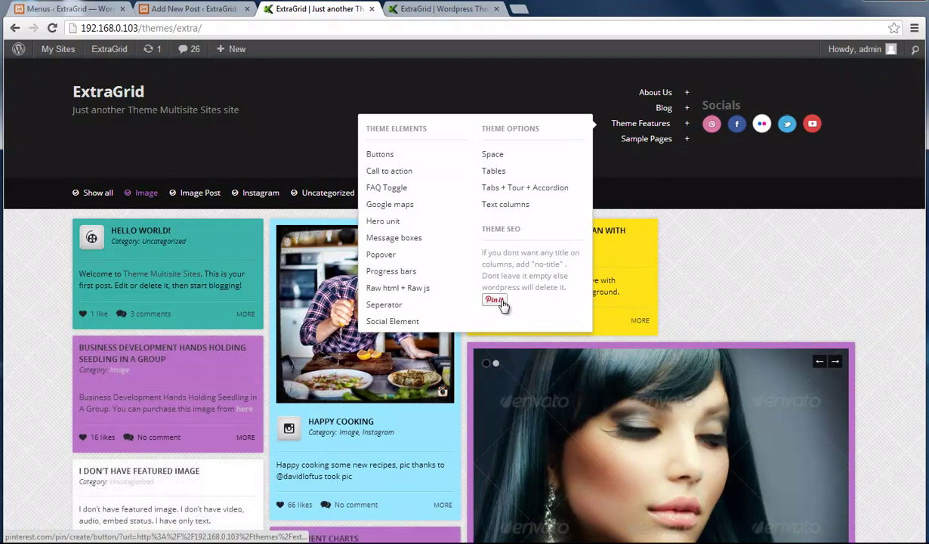
drag(466, 243, 577, 301)
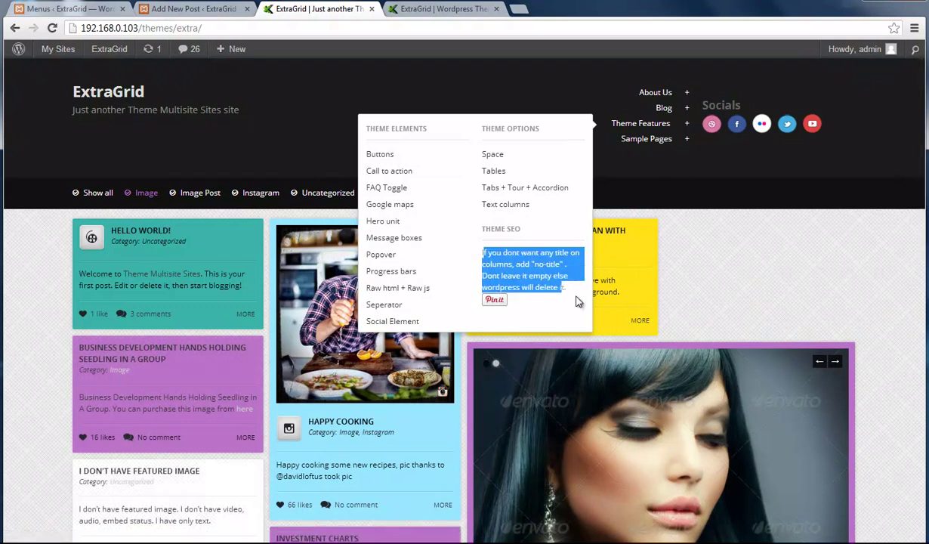
triple_click(532, 268)
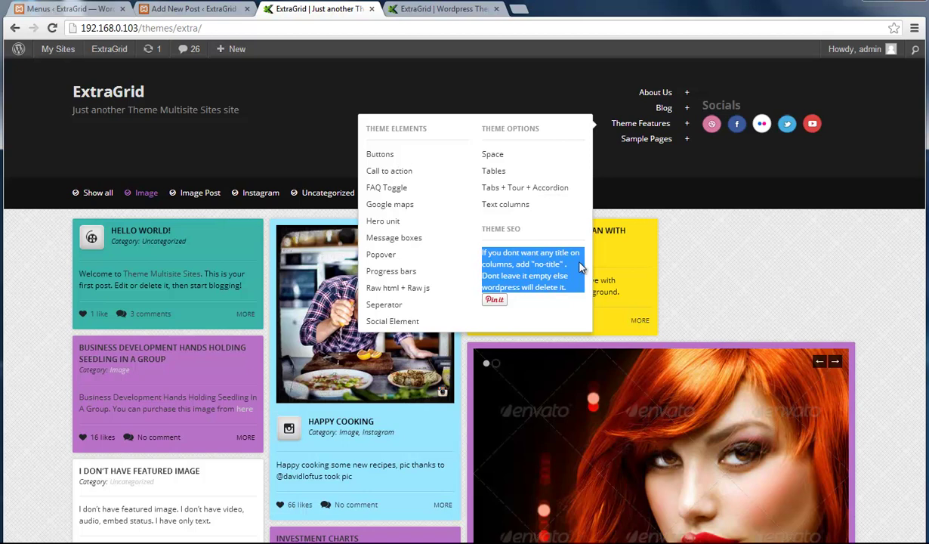
Expand Theme SEO in the menu editor and set the column to begin from a new row.
click(60, 10)
scroll(677, 391, down, 10)
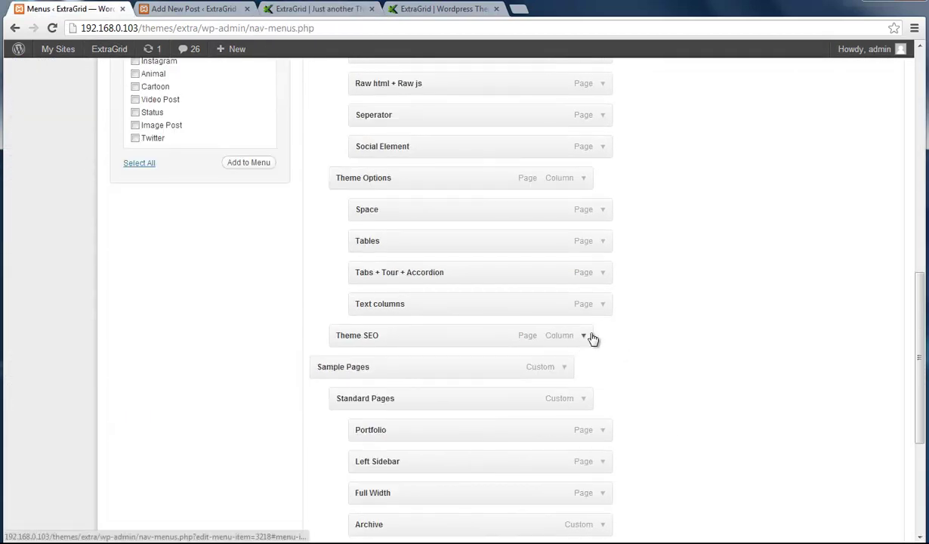
click(585, 337)
scroll(662, 368, down, 1)
scroll(663, 369, down, 1)
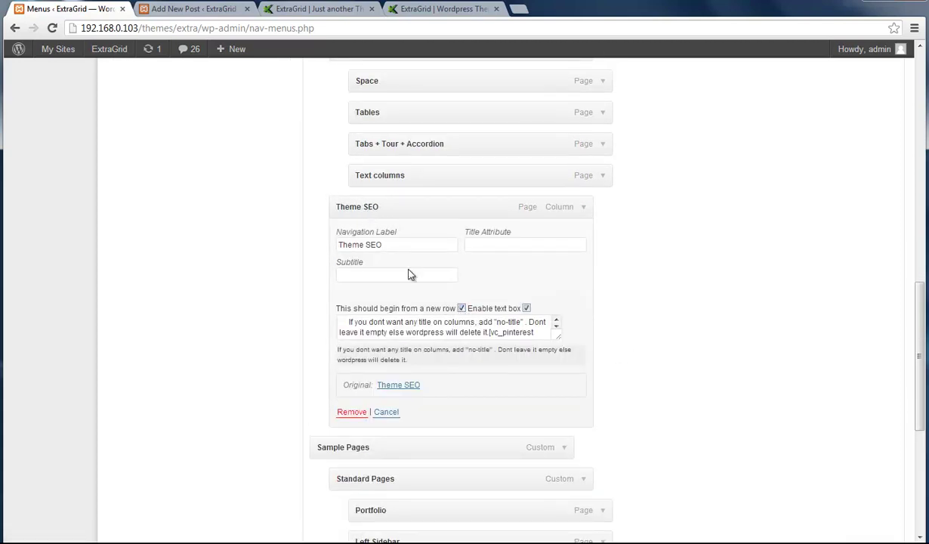
Save the main menu with the new-row setting and reload the ExtraGrid site.
scroll(604, 363, up, 15)
click(871, 167)
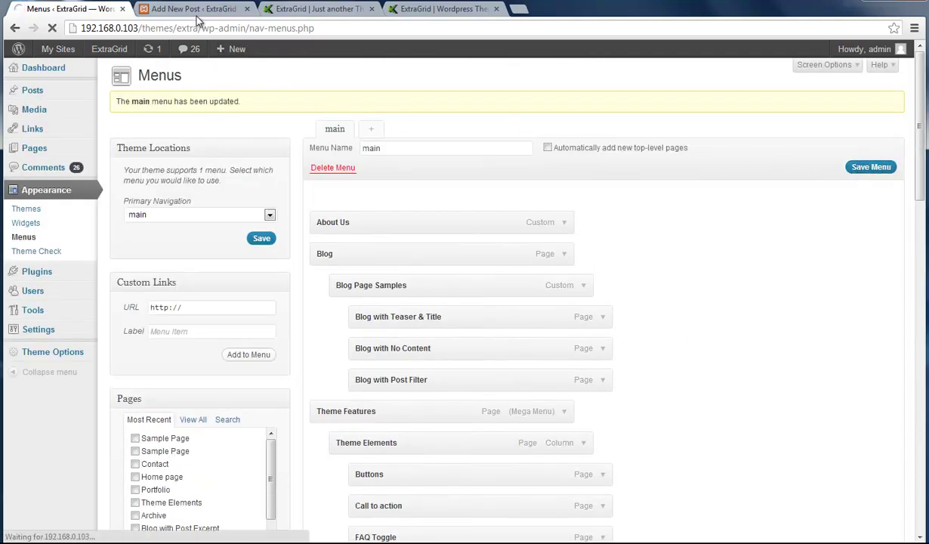
click(195, 11)
click(266, 11)
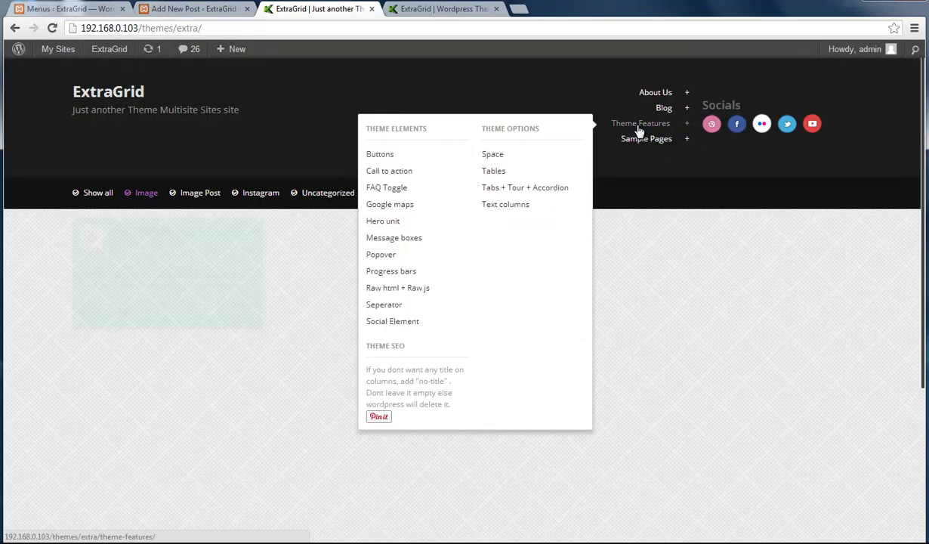
Examine where Theme SEO sits in the site's Theme Features mega menu and compare it with the Themeton demo's mega menu.
mouse_move(642, 125)
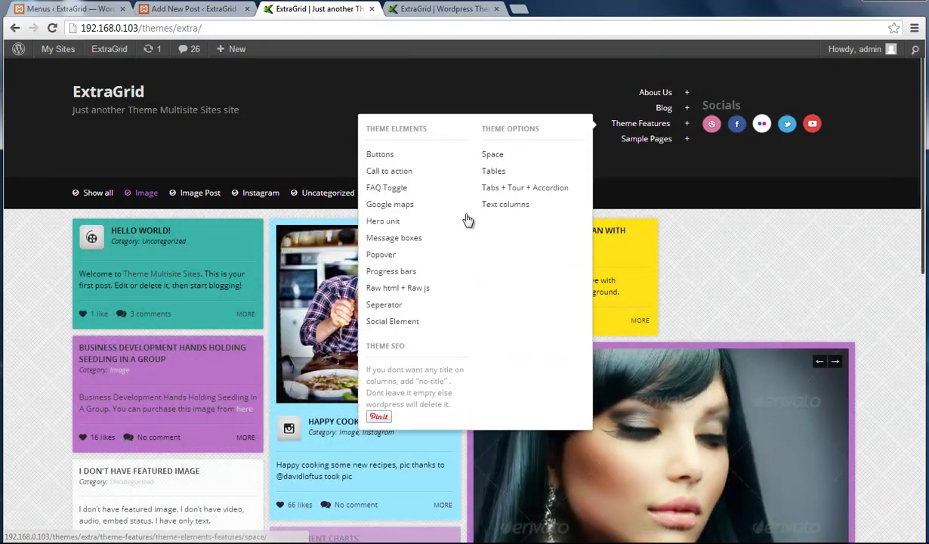
drag(388, 361, 469, 375)
click(469, 375)
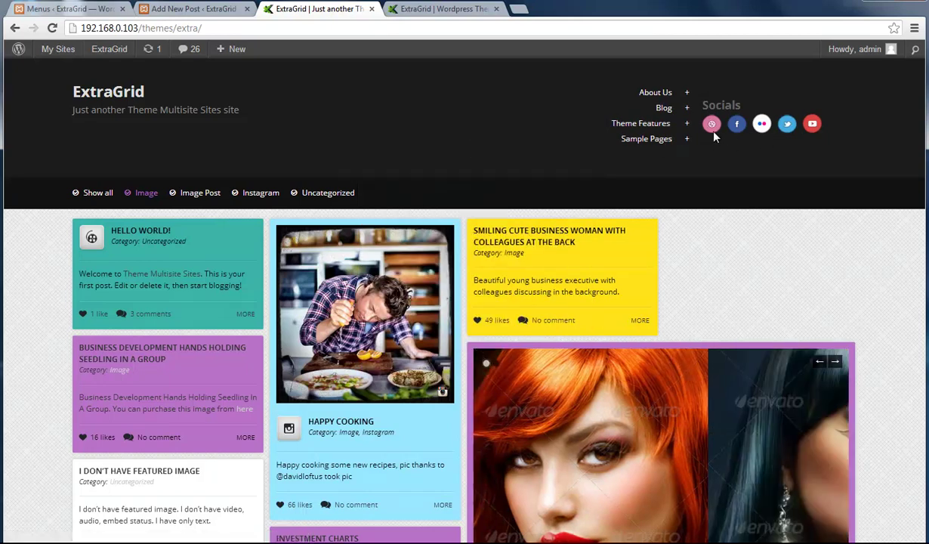
mouse_move(640, 123)
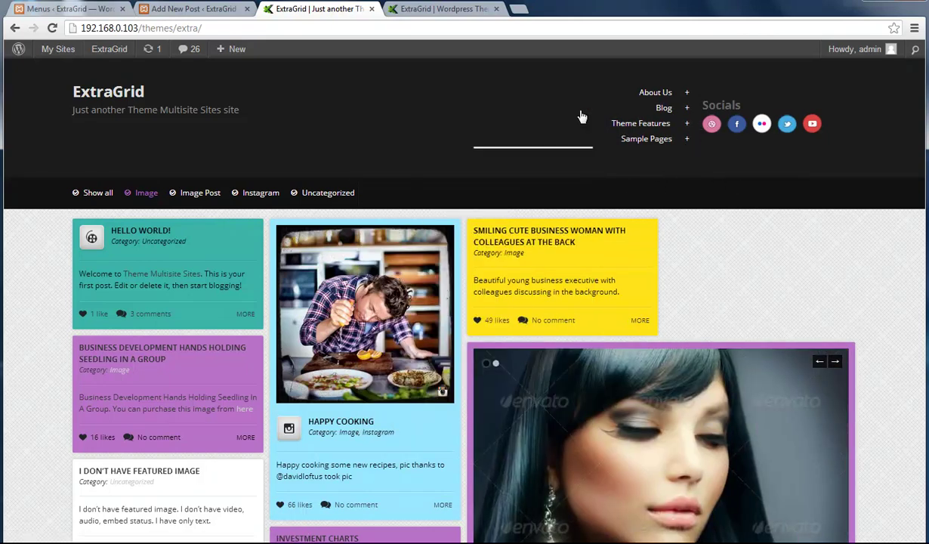
click(438, 9)
mouse_move(796, 97)
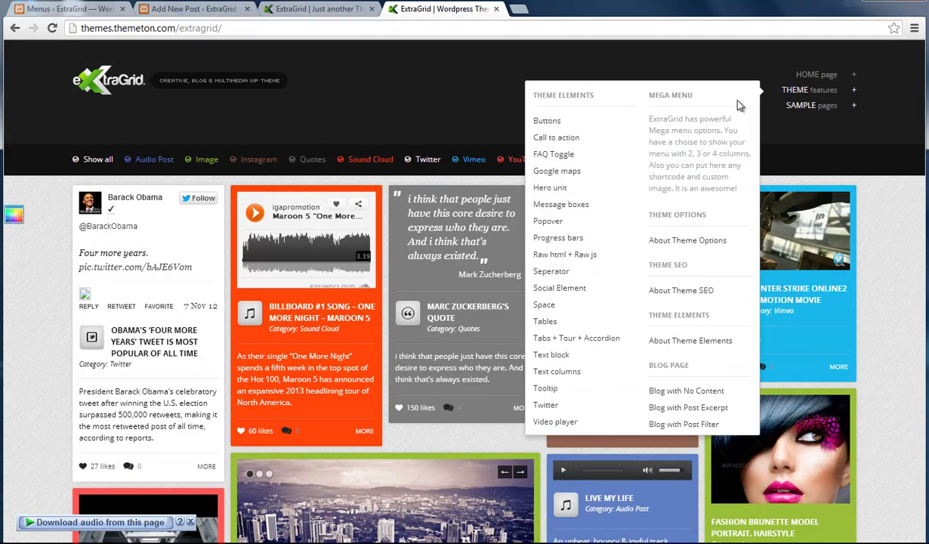
click(317, 9)
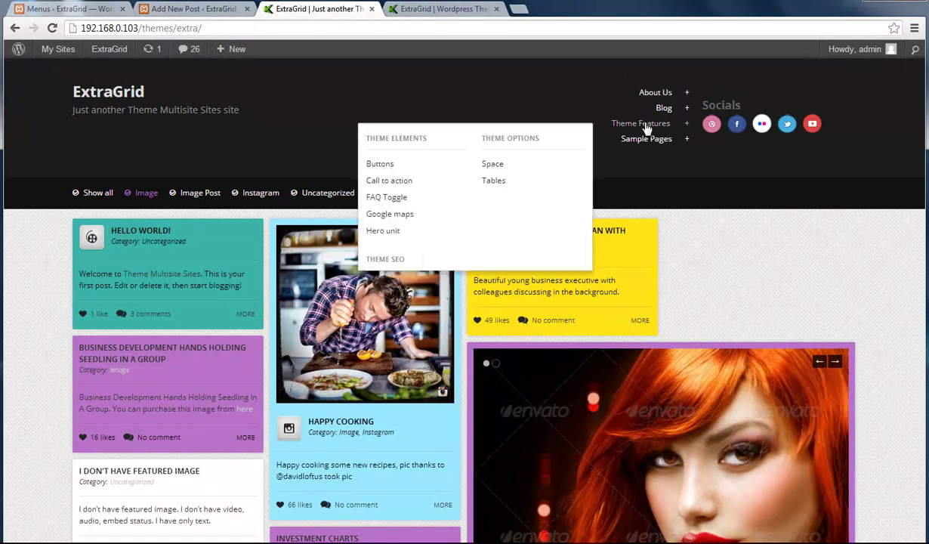
Open the Widgets page, expand the Header sidebar area and review the settings of its Themeton social links widget.
click(69, 11)
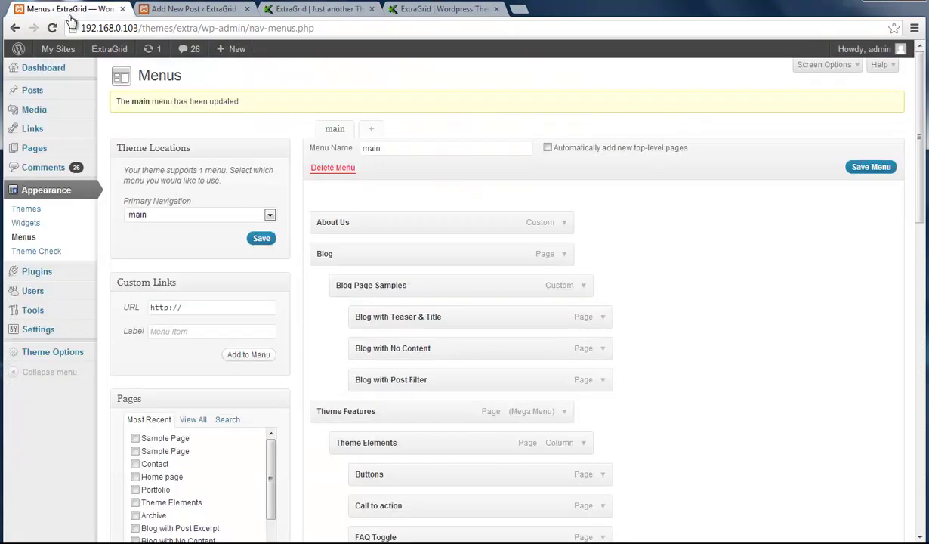
click(47, 221)
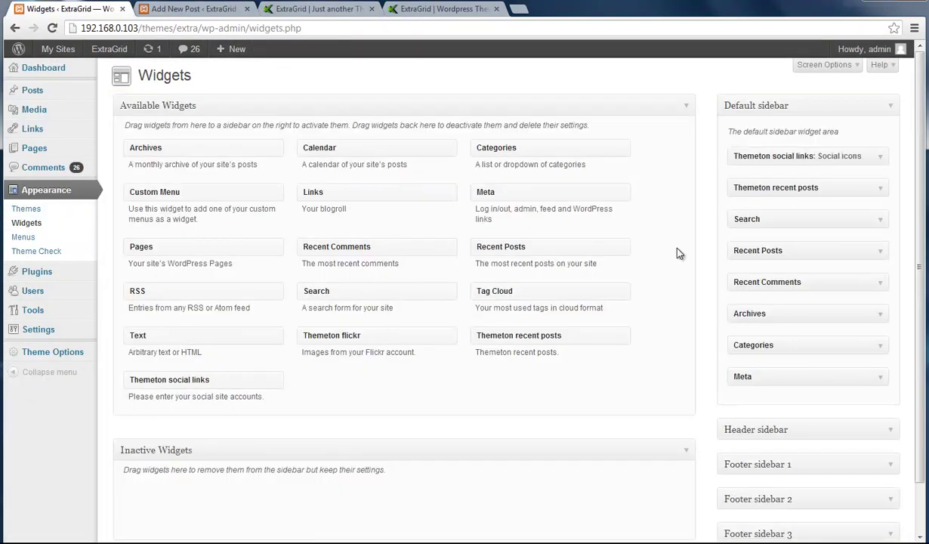
click(890, 108)
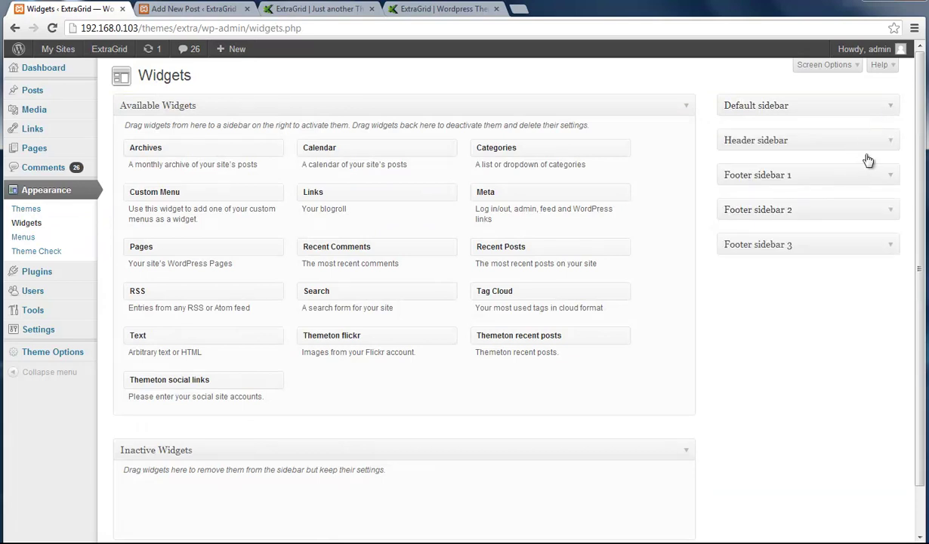
click(890, 141)
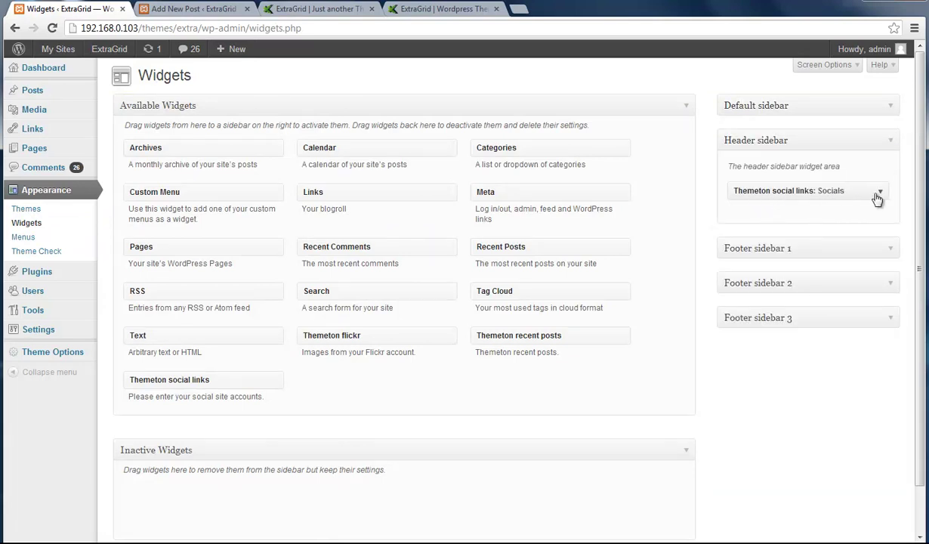
click(877, 193)
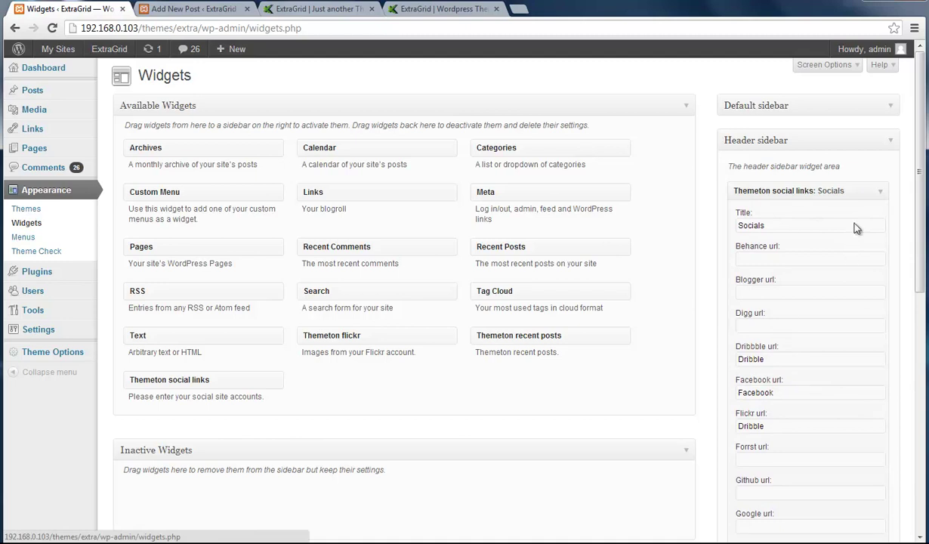
click(880, 191)
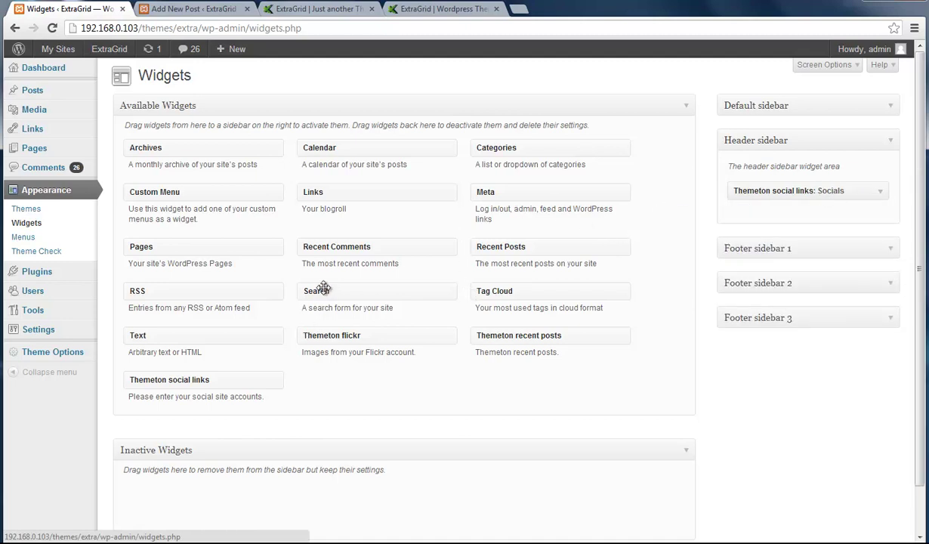
Add a Search widget below the social links in the Header sidebar and reload the ExtraGrid site to check its header.
drag(323, 289, 794, 258)
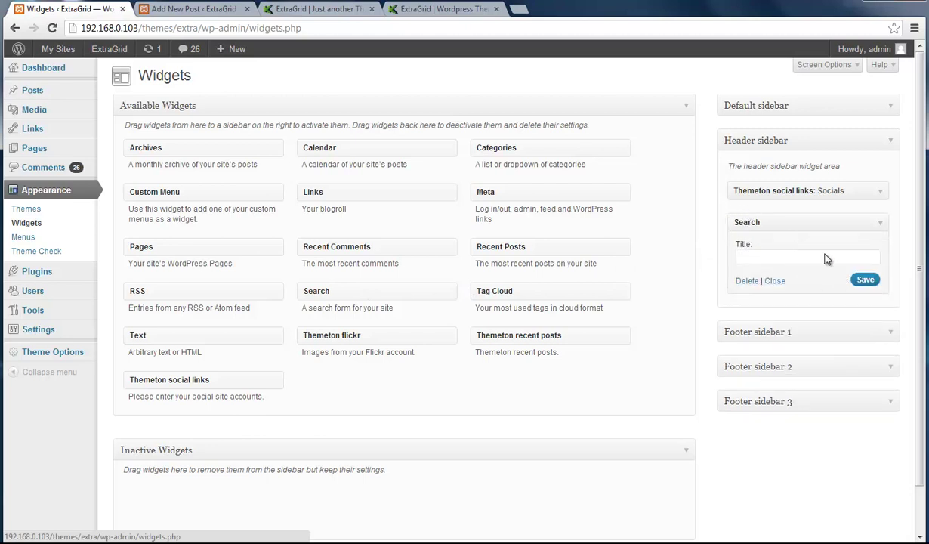
click(313, 9)
key(F5)
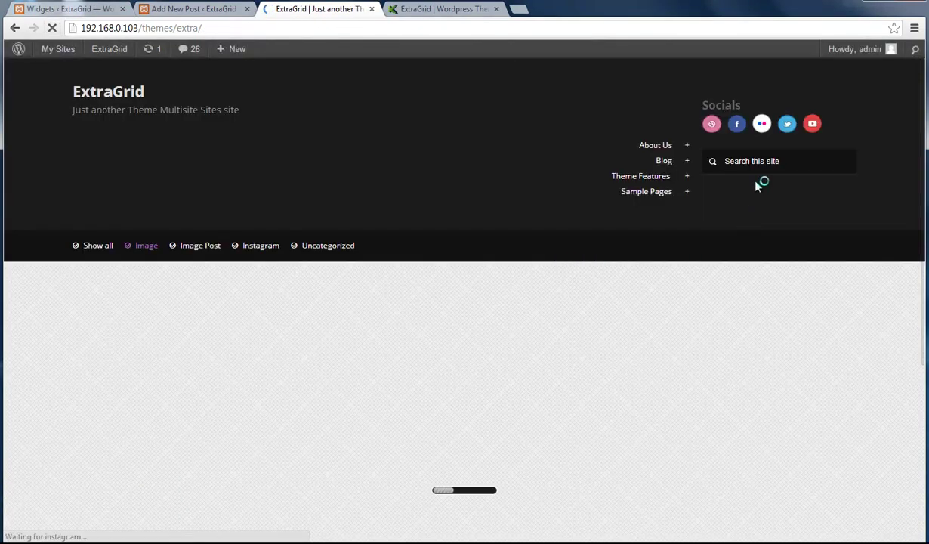
click(753, 161)
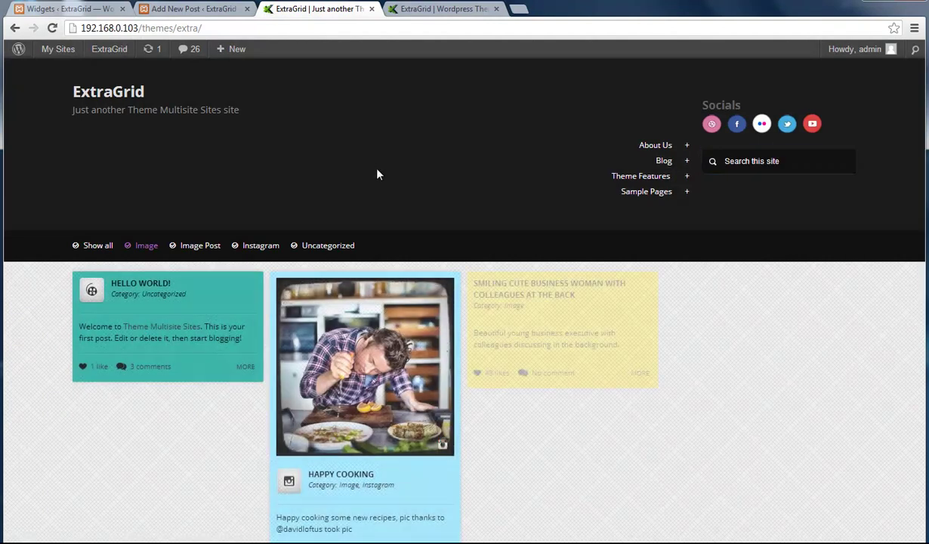
mouse_move(689, 194)
Review the Header sidebar widgets again and compare with the header menu on the Themeton demo site.
click(74, 10)
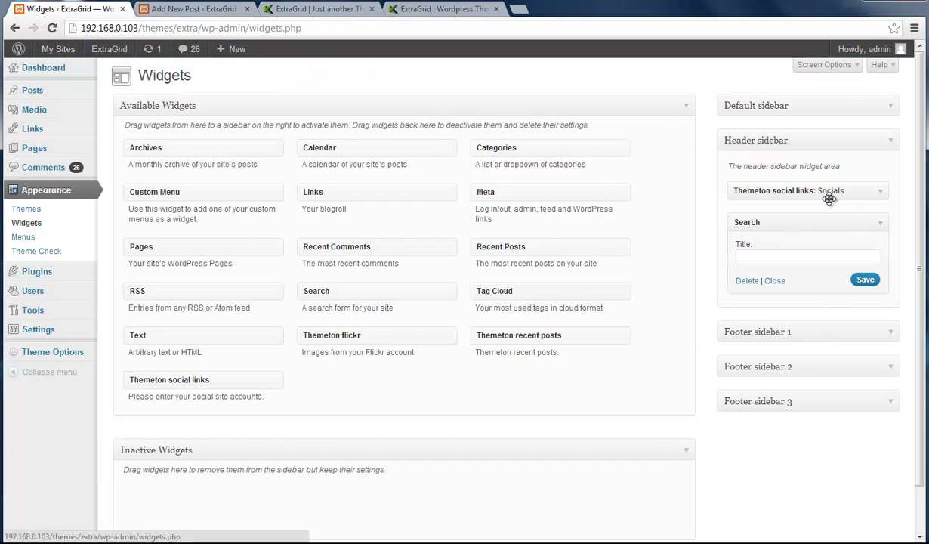
click(434, 8)
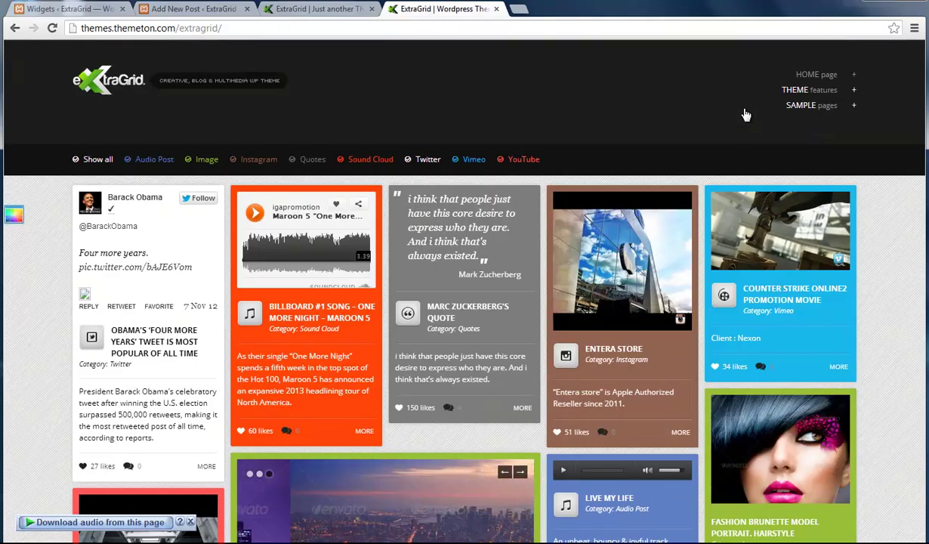
mouse_move(808, 91)
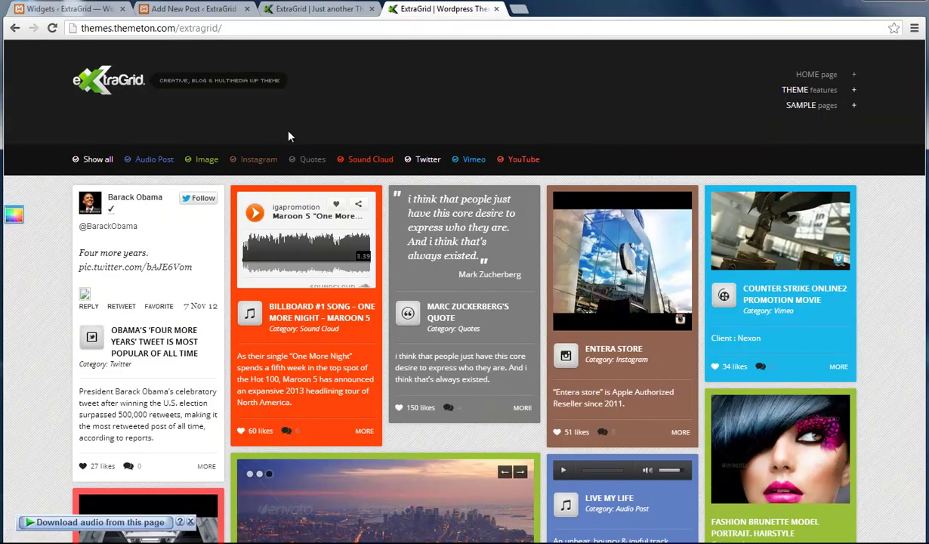